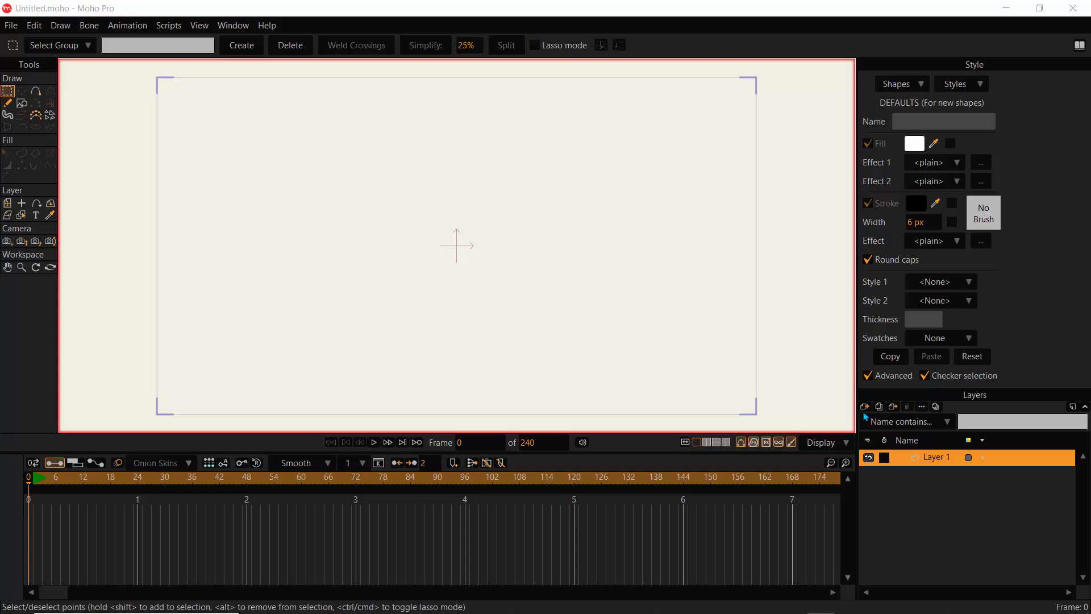
Add a frame-by-frame layer named art above the existing vector layer, and rename the vector layer bg
click(867, 408)
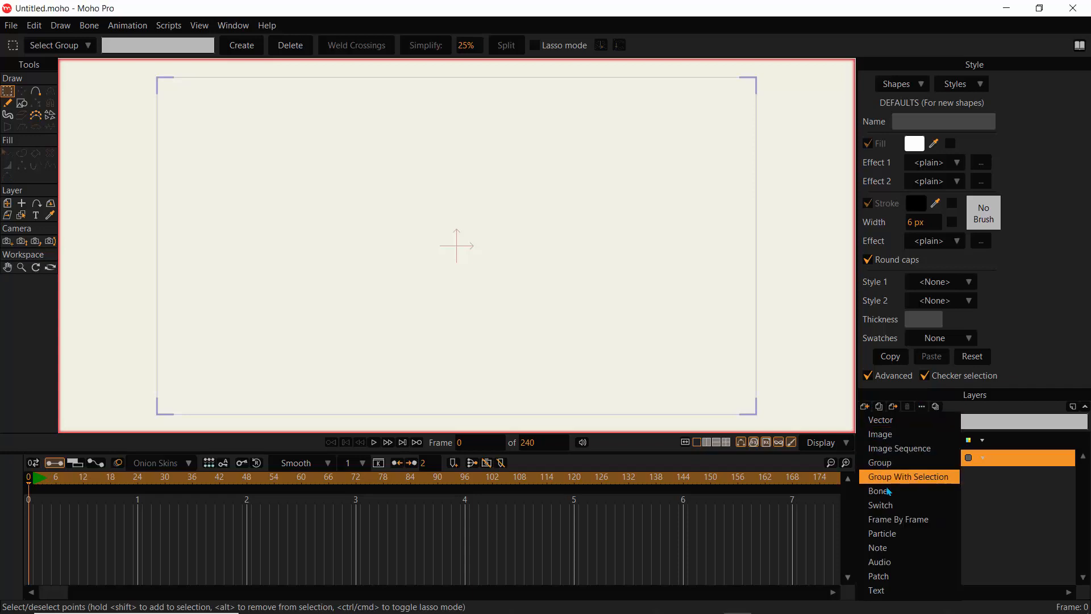
click(889, 526)
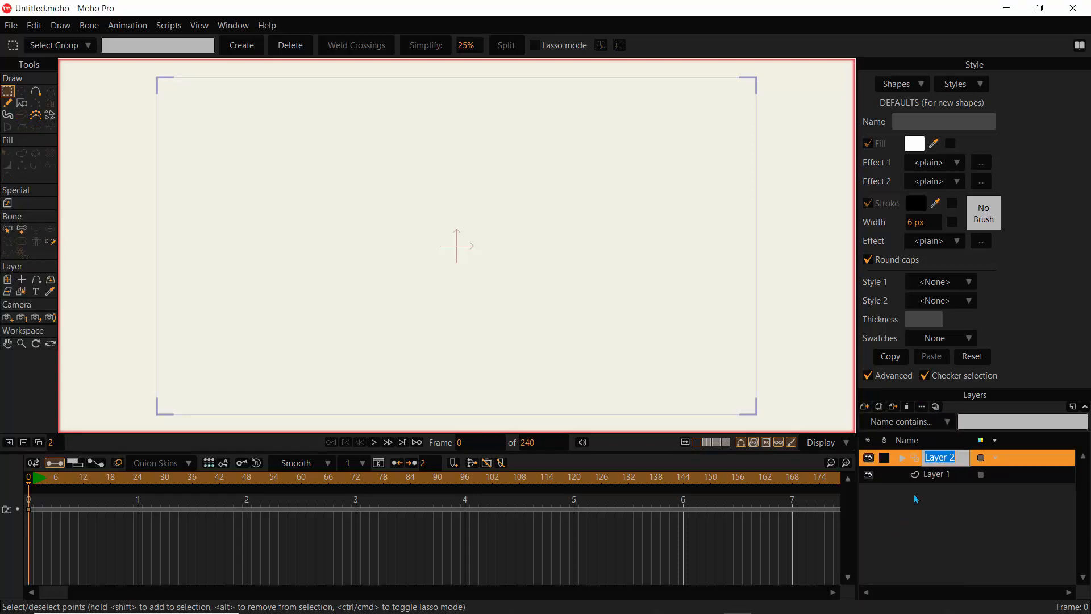
double_click(936, 478)
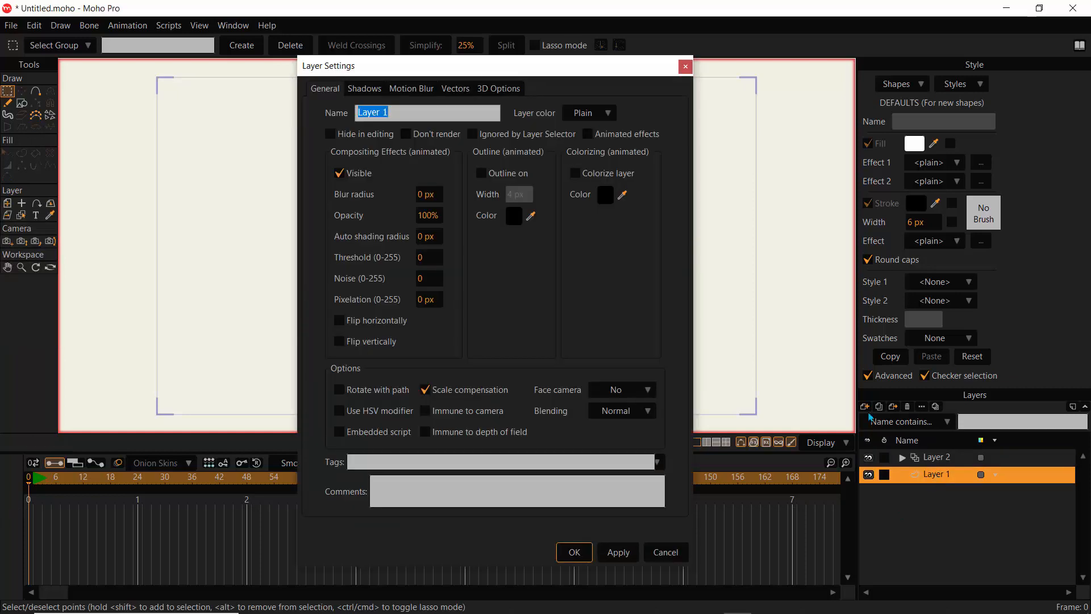
text(bg)
key(Return)
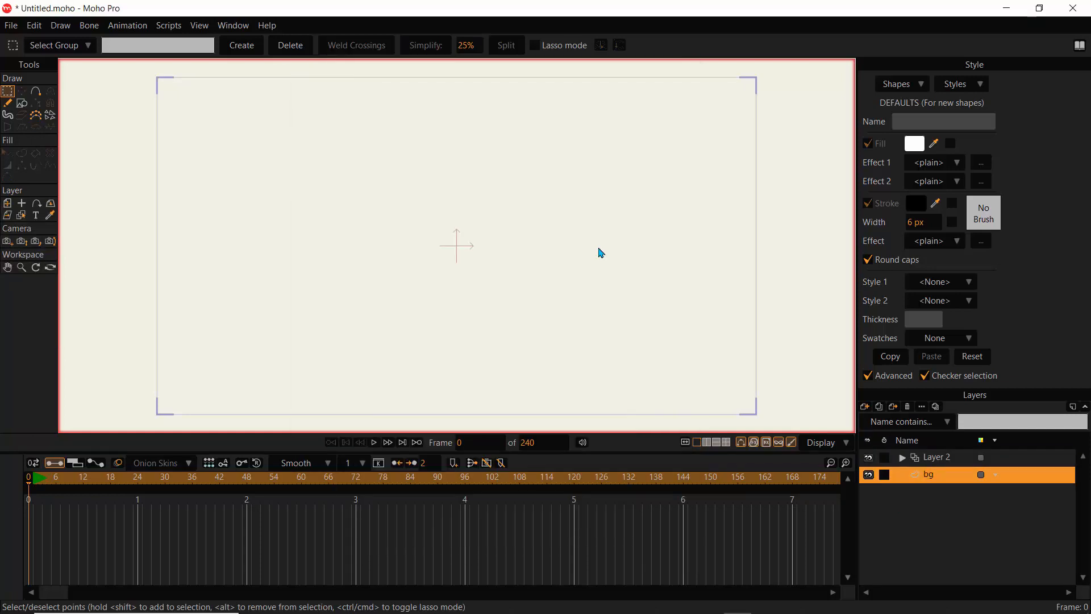
double_click(936, 459)
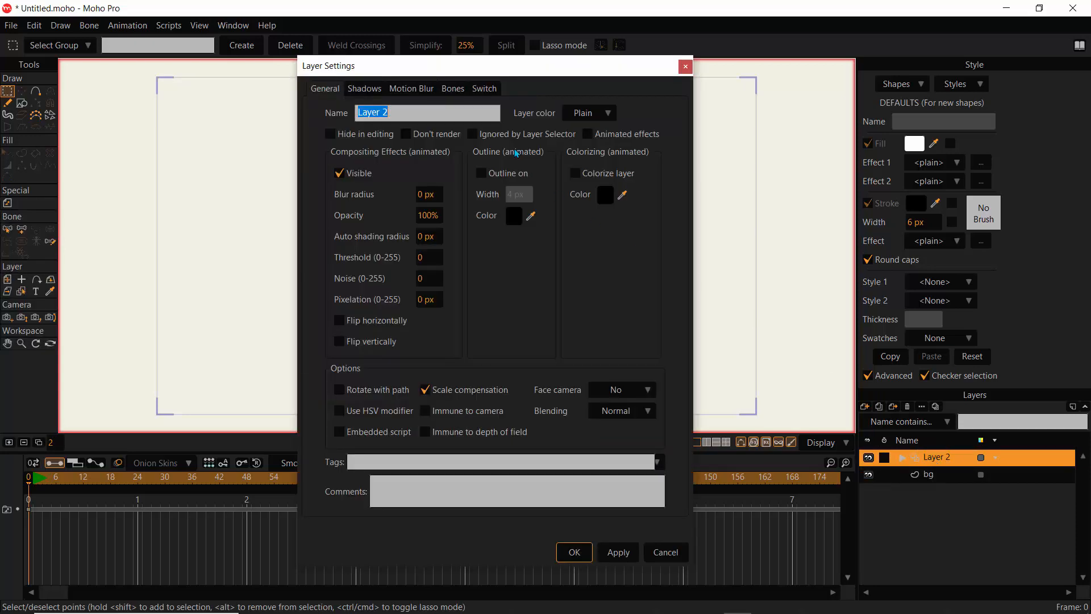
text(art)
key(Return)
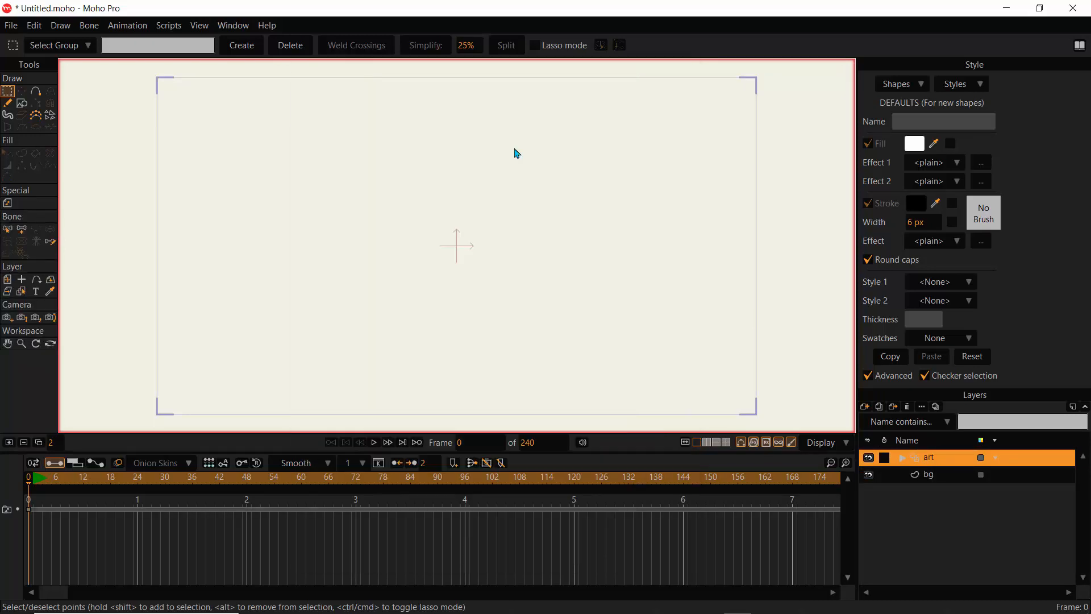
Draw a freehand ground line across the lower part of the canvas on the bg layer
click(932, 473)
click(7, 104)
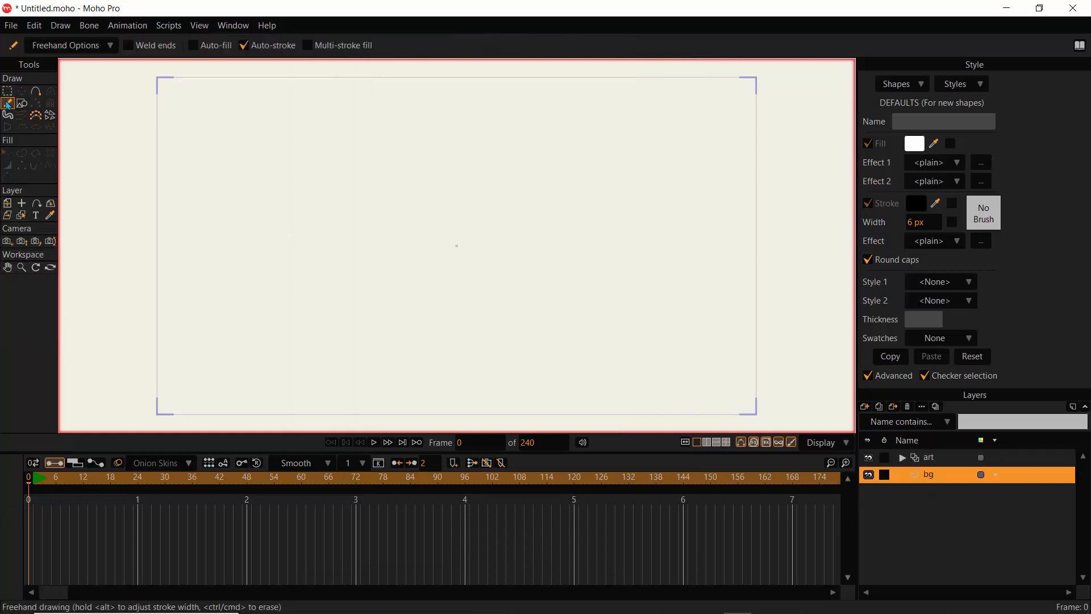
drag(762, 377, 59, 365)
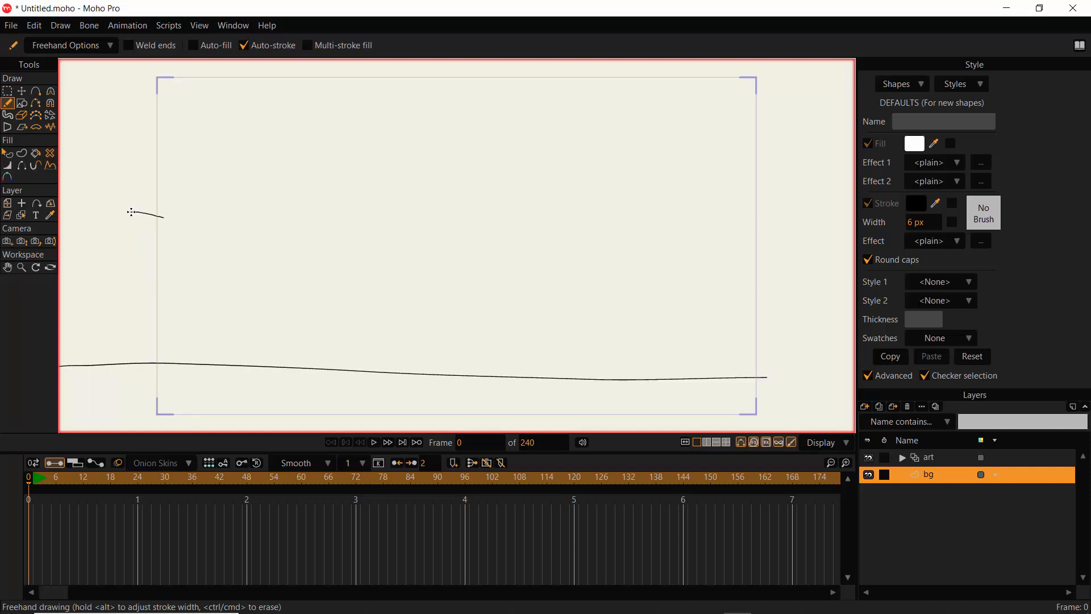
Draw a bouncing path of three freehand arcs above the ground line, redoing the middle arc wider and lower
mouse_move(131, 212)
mouse_down()
mouse_move(243, 312)
mouse_move(265, 367)
mouse_up()
mouse_move(261, 362)
mouse_down()
mouse_move(366, 251)
mouse_move(434, 312)
mouse_move(454, 376)
mouse_up()
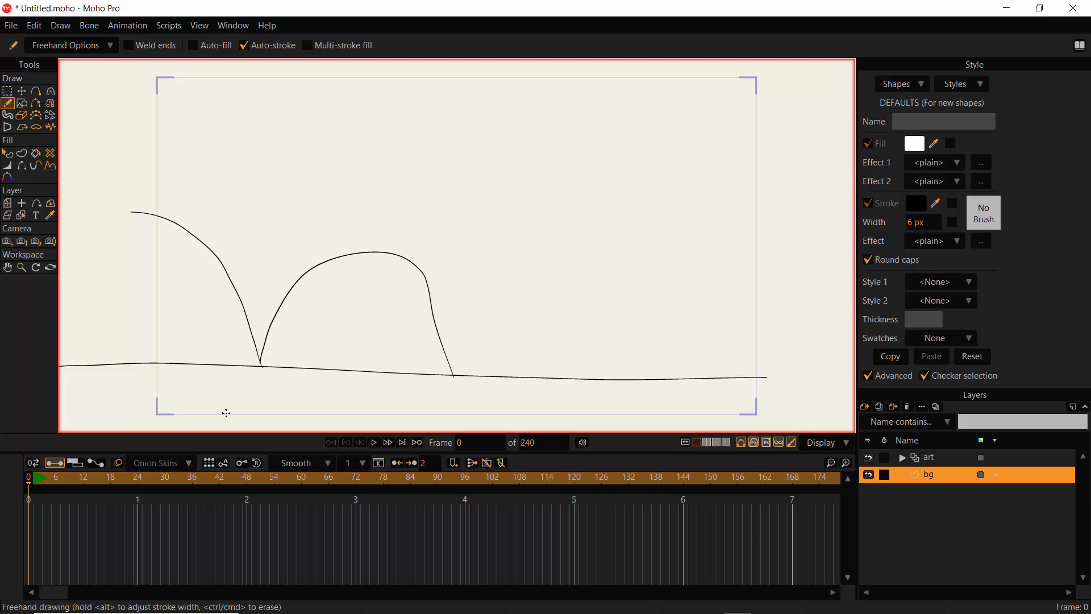
key(ctrl+z)
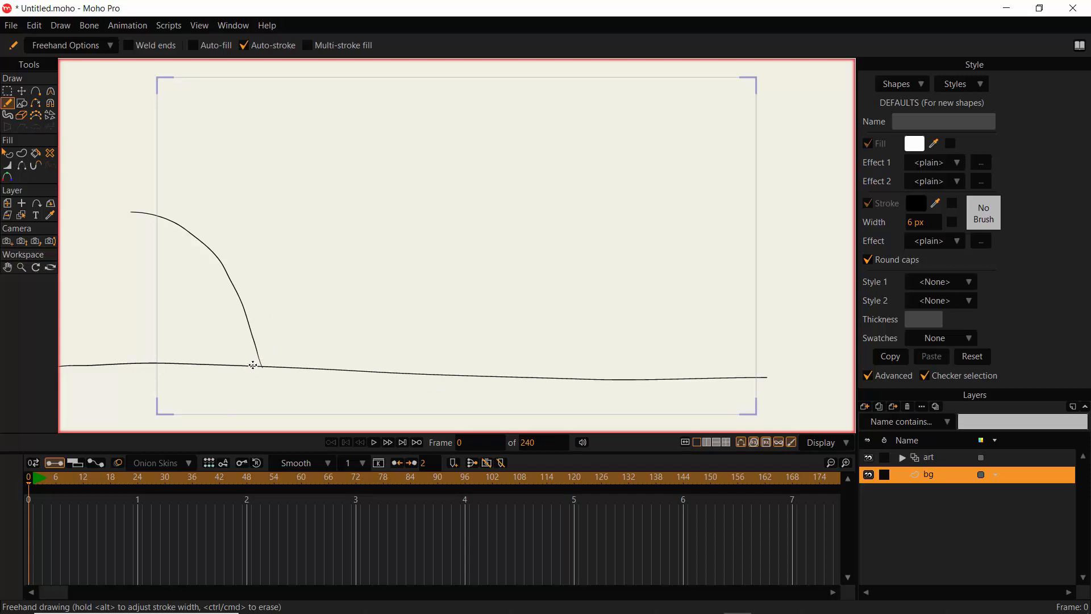
mouse_move(261, 366)
mouse_down()
mouse_move(360, 268)
mouse_move(458, 321)
mouse_move(482, 386)
mouse_up()
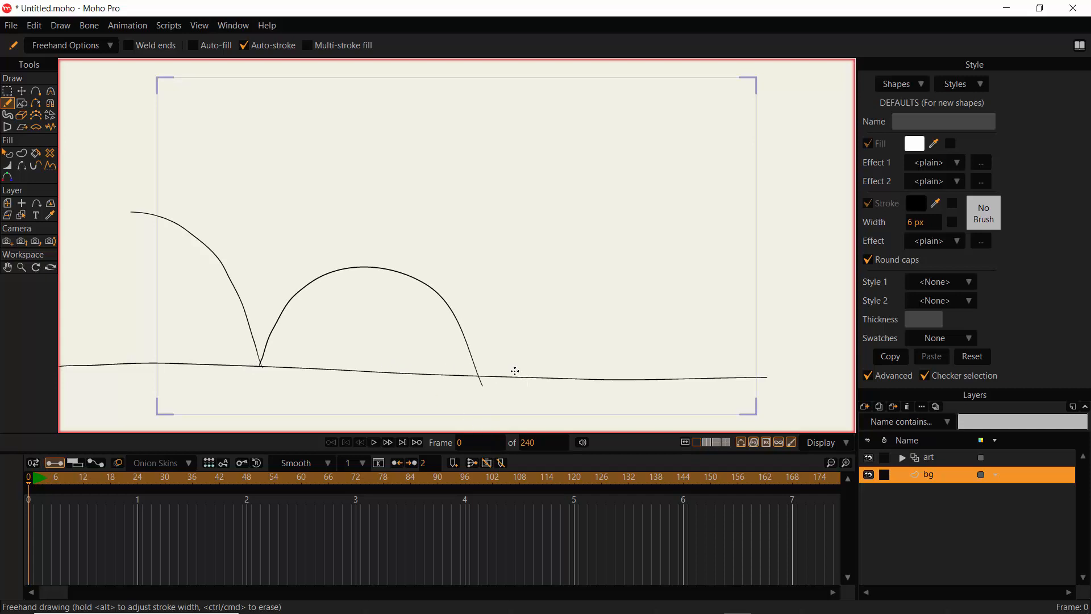
mouse_move(477, 375)
mouse_down()
mouse_move(506, 336)
mouse_move(628, 288)
mouse_up()
Set the stroke width to 11 px and draw a small round ball at the start of the first arc on the art layer
scroll(908, 221, down, 2)
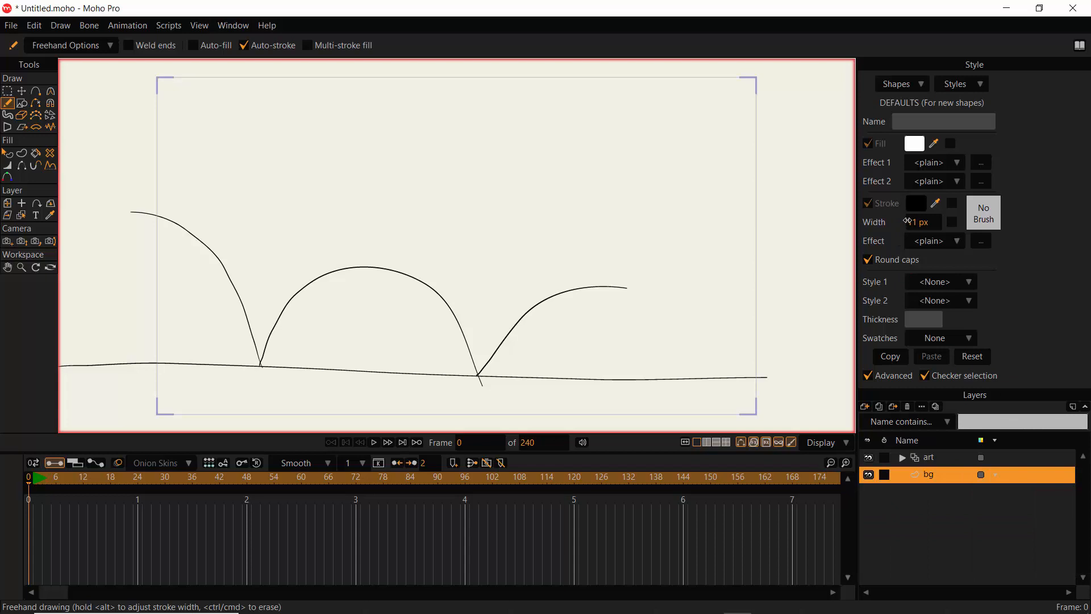
click(936, 458)
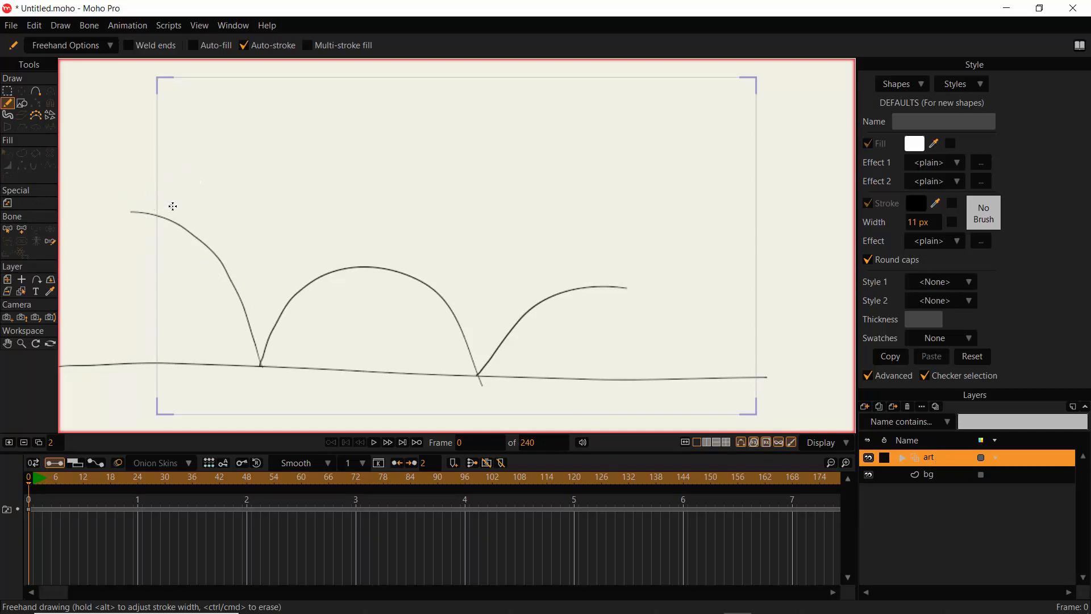
mouse_move(173, 205)
mouse_down()
mouse_move(154, 200)
mouse_move(143, 226)
mouse_move(177, 221)
mouse_move(159, 196)
mouse_up()
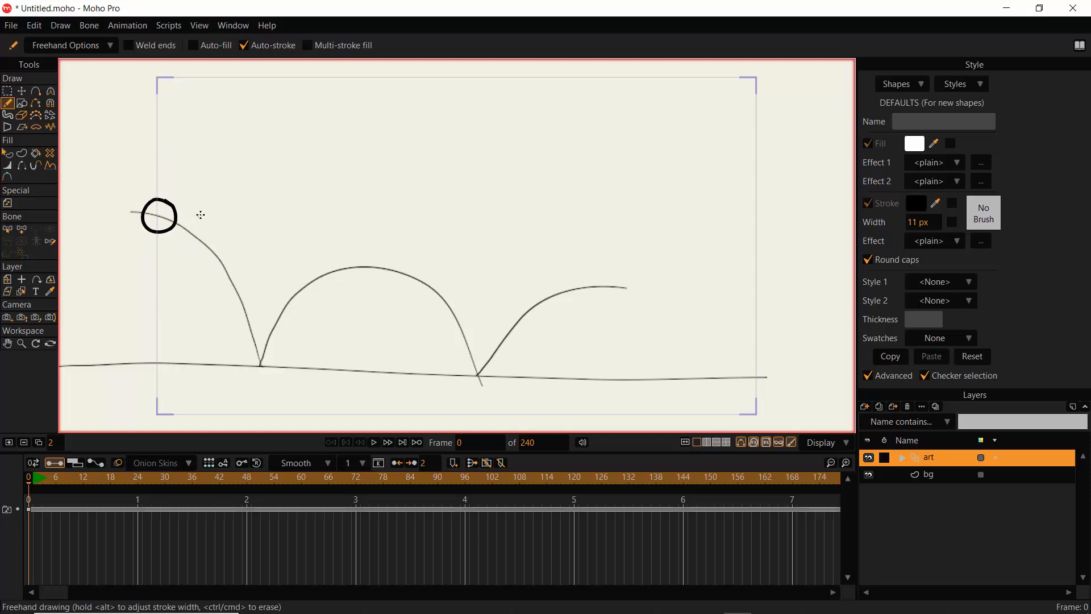
Enable onion skins and draw the ball on a new blank frame 1, slightly further along the first arc
key(ctrl+Right)
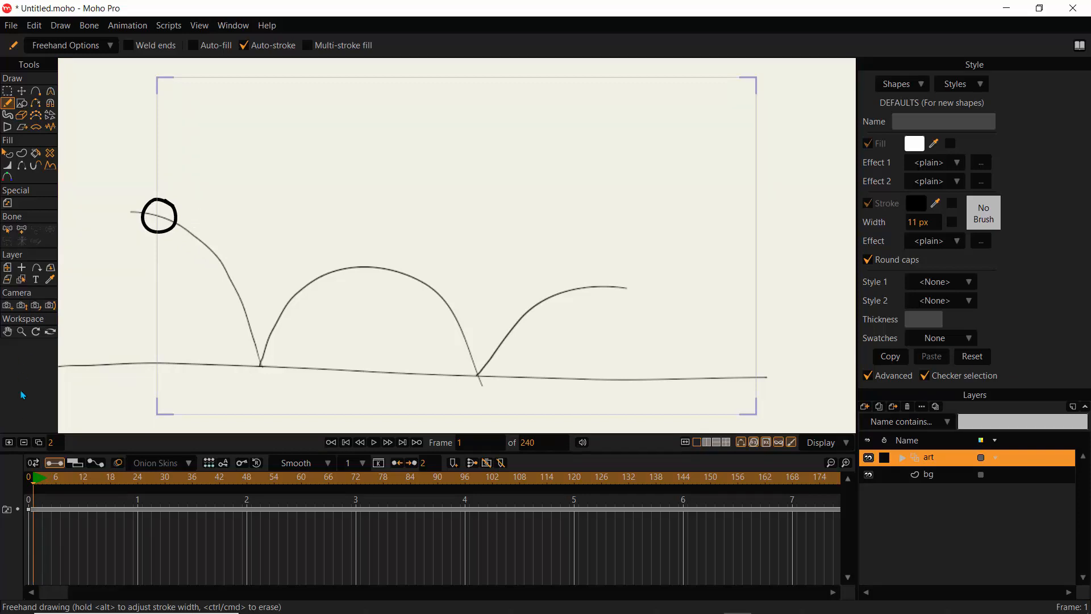
key(ctrl+z)
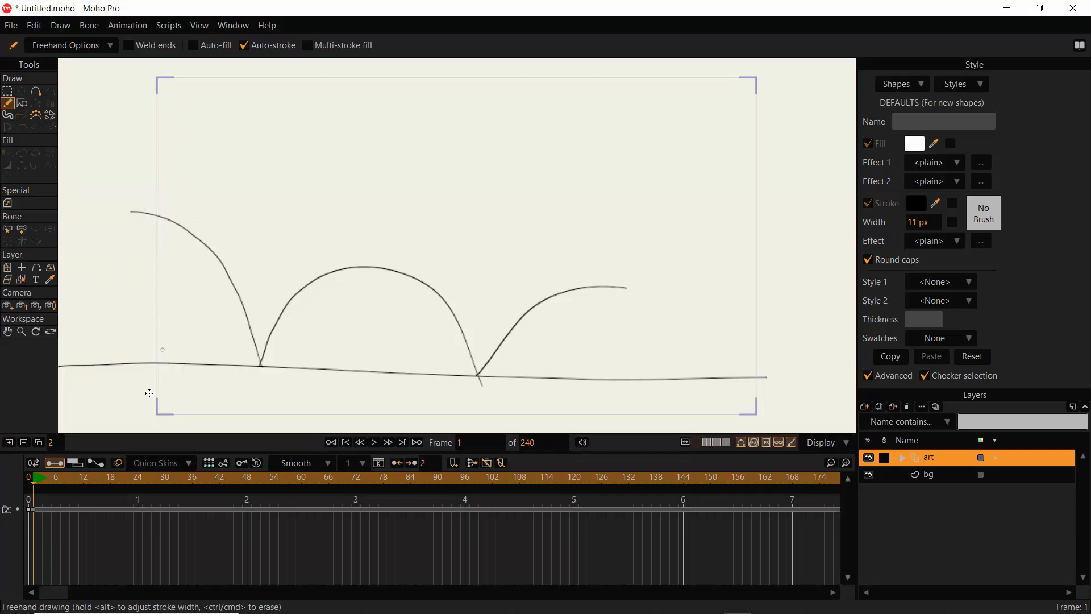
click(118, 464)
click(35, 486)
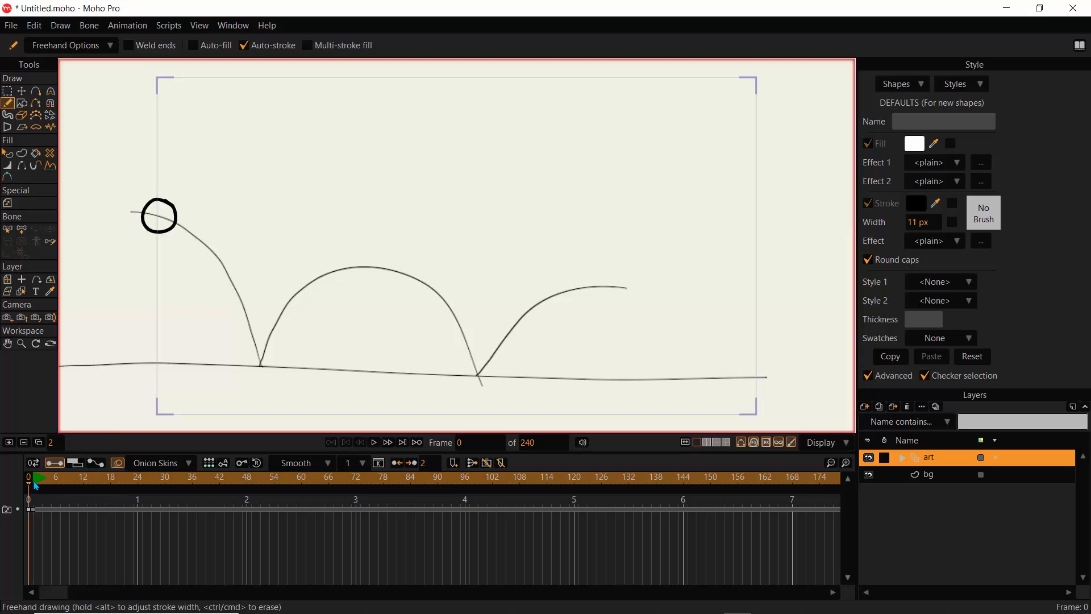
click(35, 487)
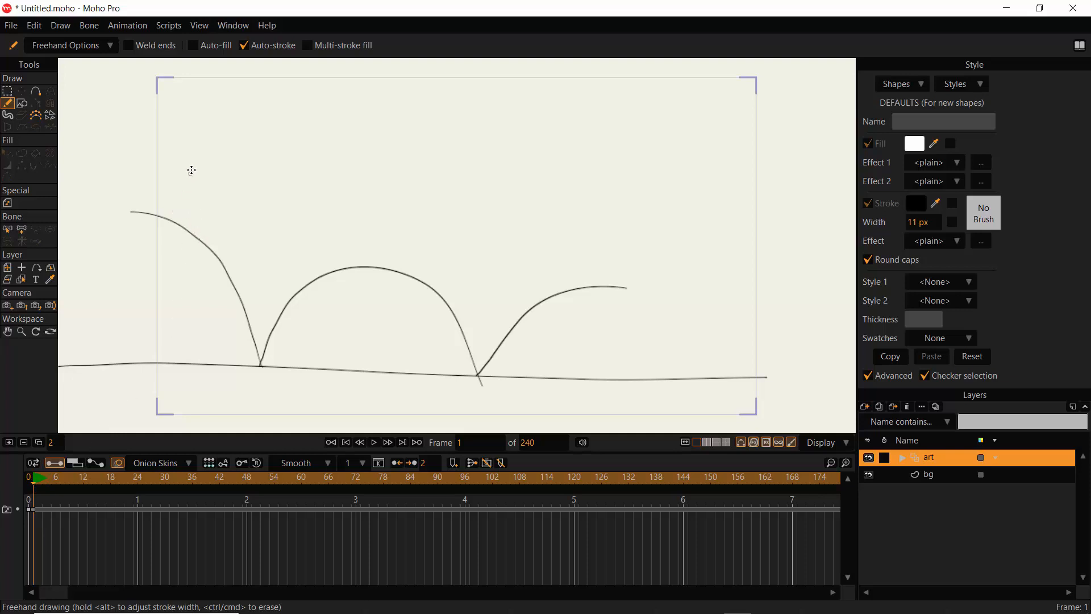
mouse_move(182, 209)
mouse_down()
mouse_move(158, 208)
mouse_move(154, 231)
mouse_move(188, 225)
mouse_move(180, 208)
mouse_up()
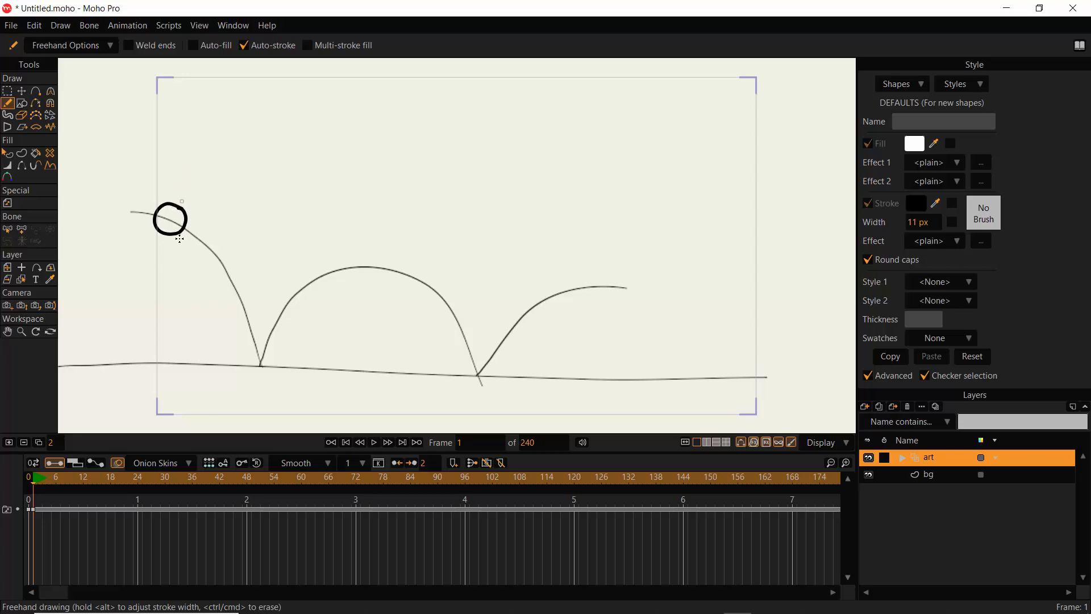
Examine the onion skin options and the color used for preceding frames
click(33, 486)
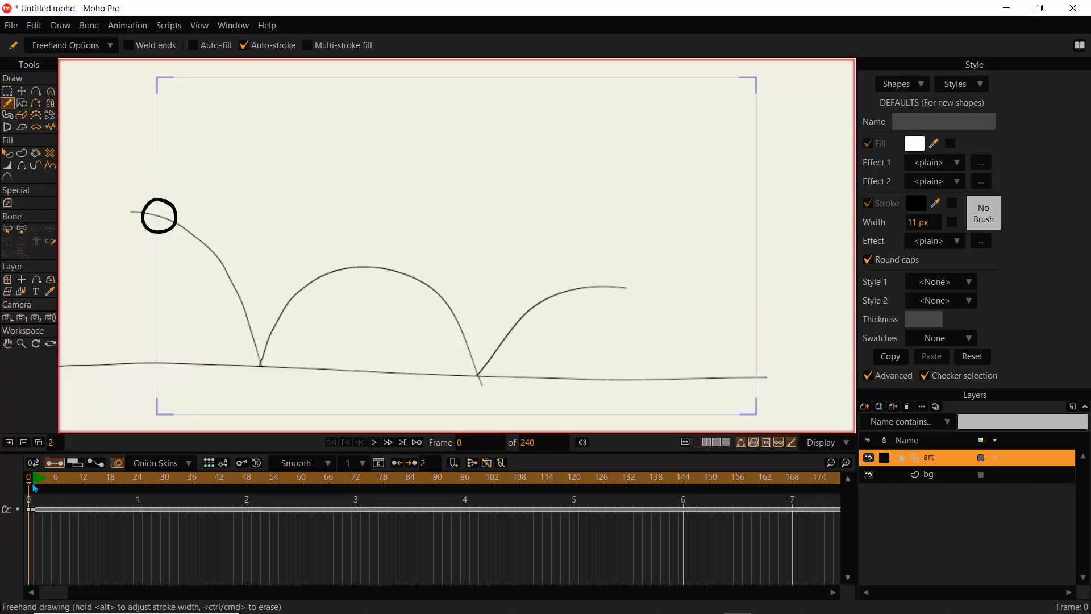
click(189, 463)
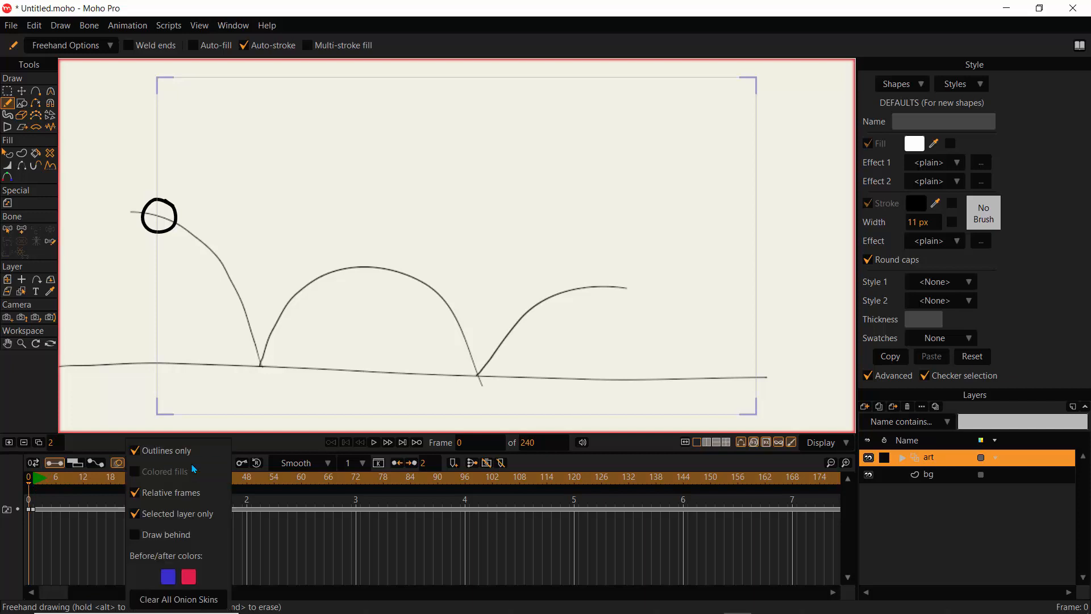
click(169, 582)
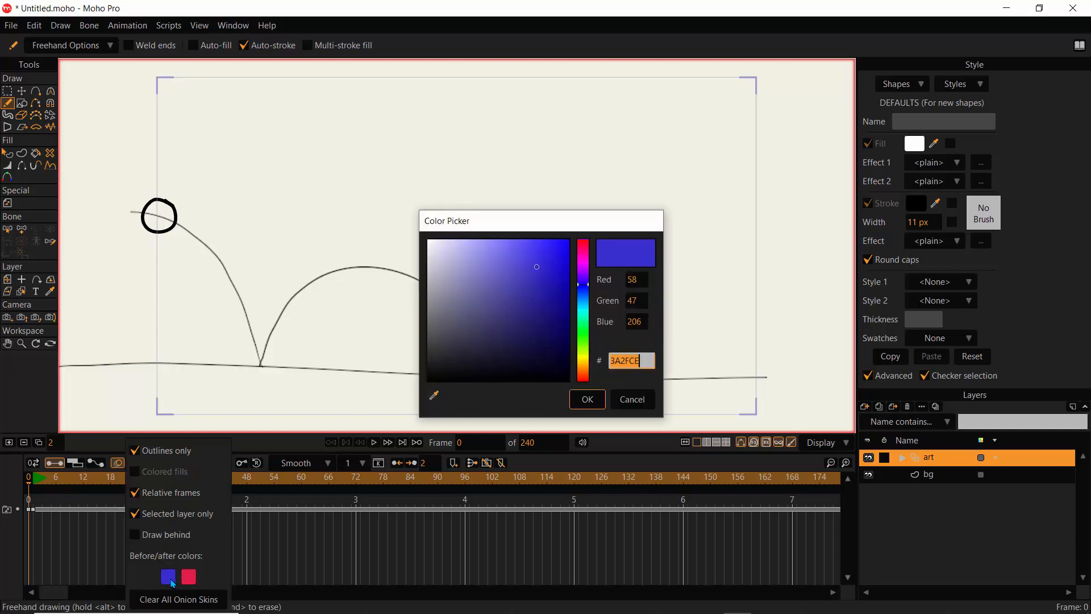
click(613, 399)
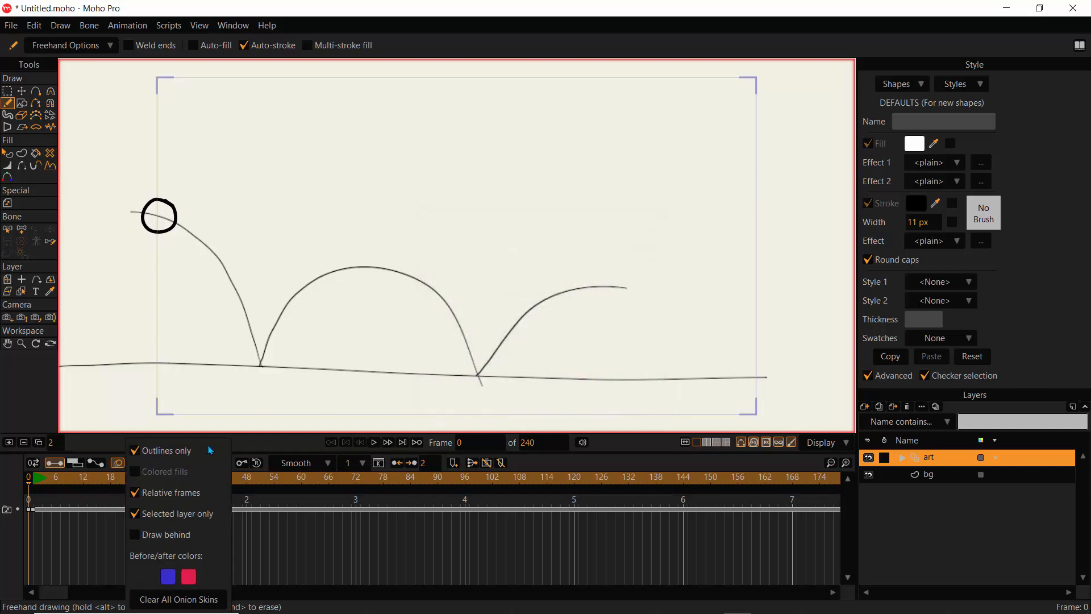
click(281, 446)
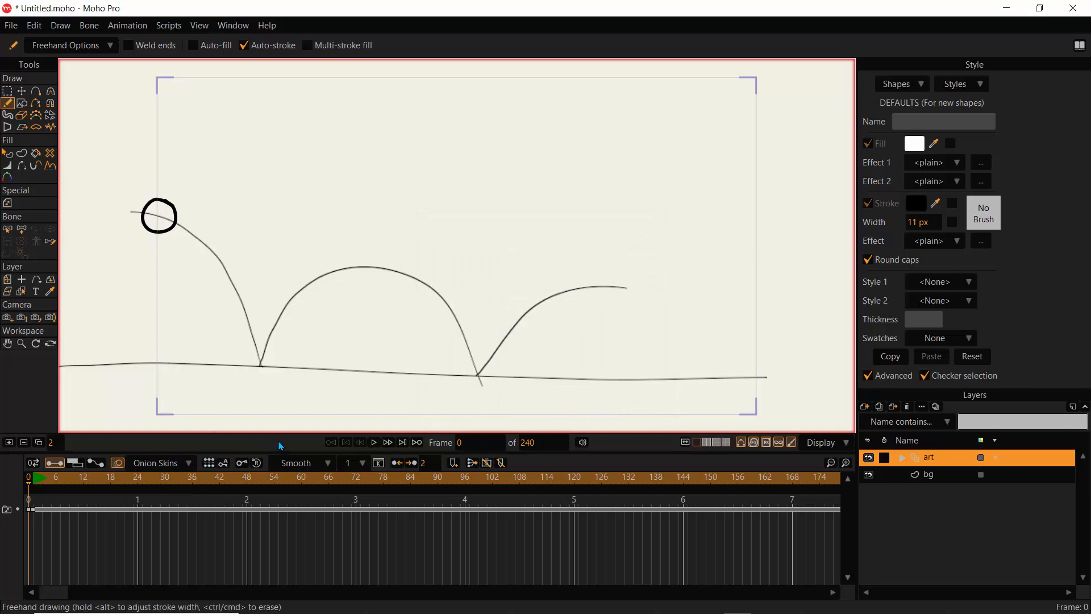
Place an onion skin marker before the current frame and draw the ball on a new frame 2, further down the first arc
click(32, 487)
key(Left)
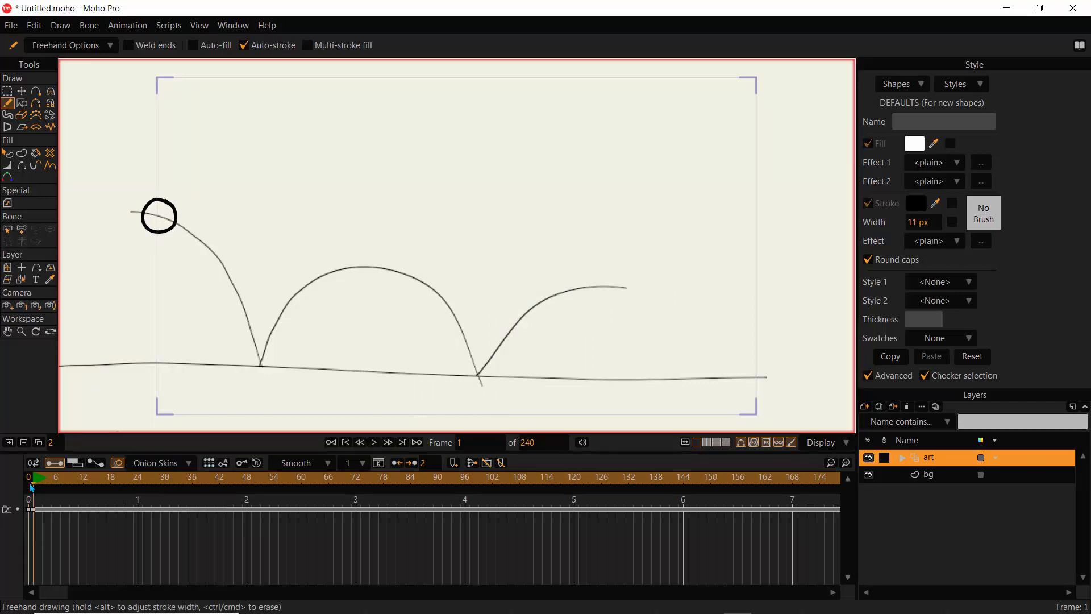
key(Right)
key(Right)
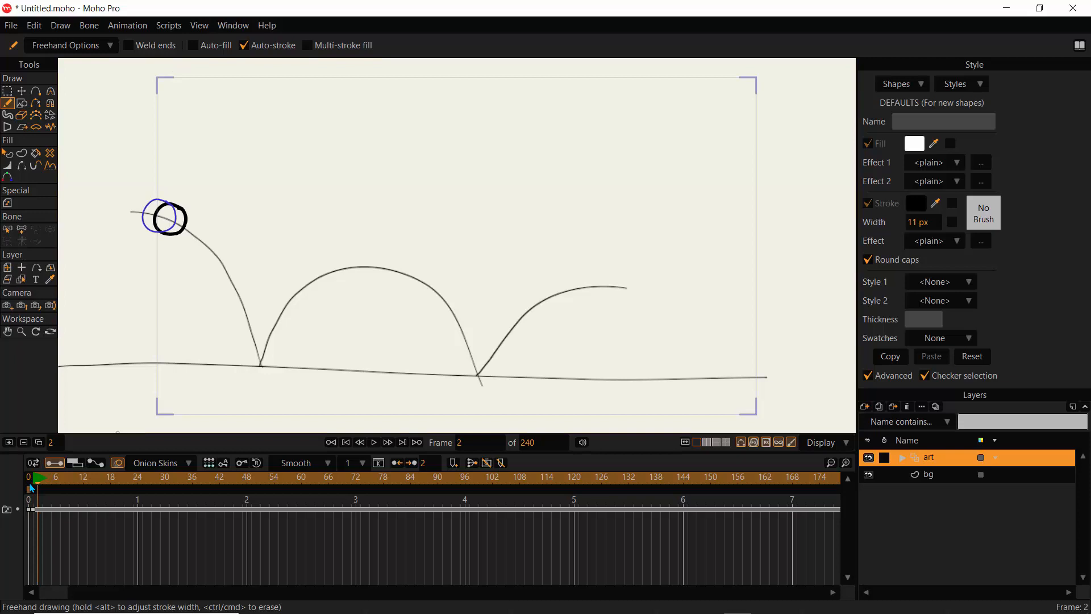
click(10, 443)
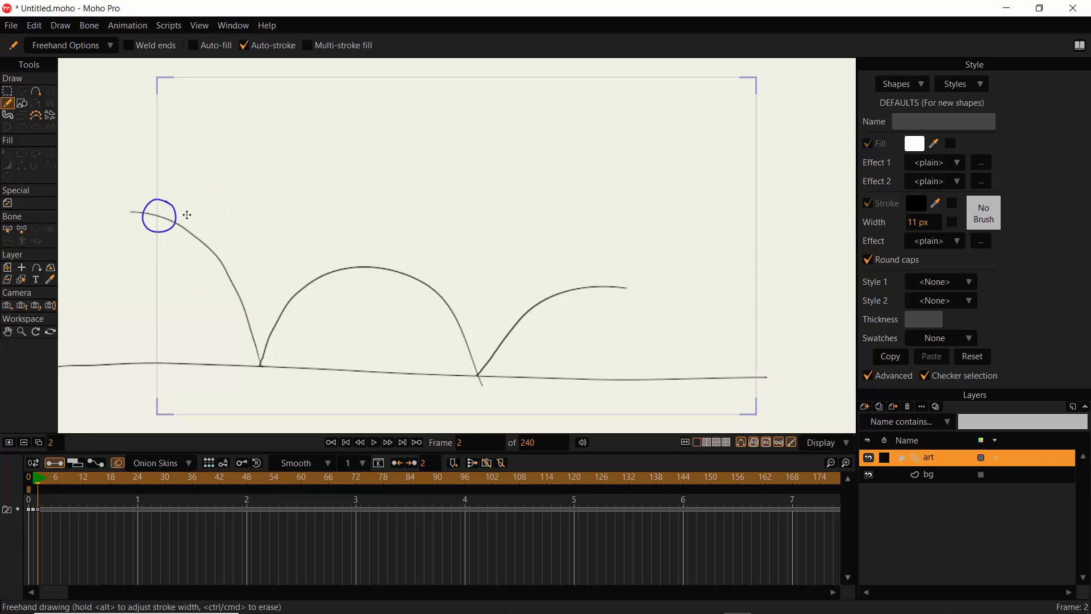
mouse_move(187, 214)
mouse_down()
mouse_move(166, 218)
mouse_move(178, 243)
mouse_move(196, 226)
mouse_move(185, 213)
mouse_up()
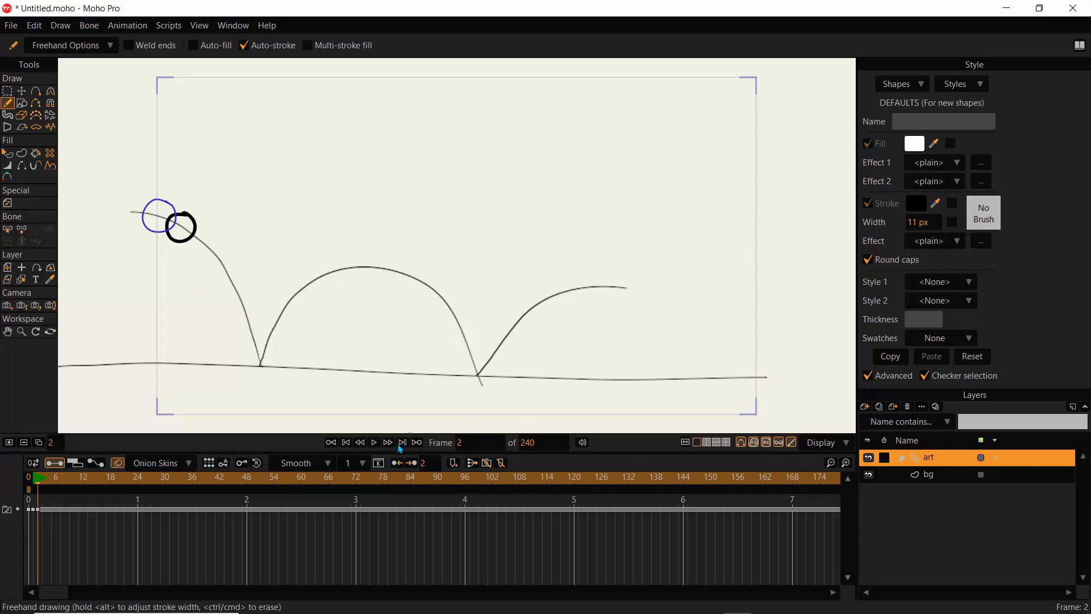
Set relative onion skin markers one frame before and one frame after the current frame, and step to frame 3
key(ctrl+Right)
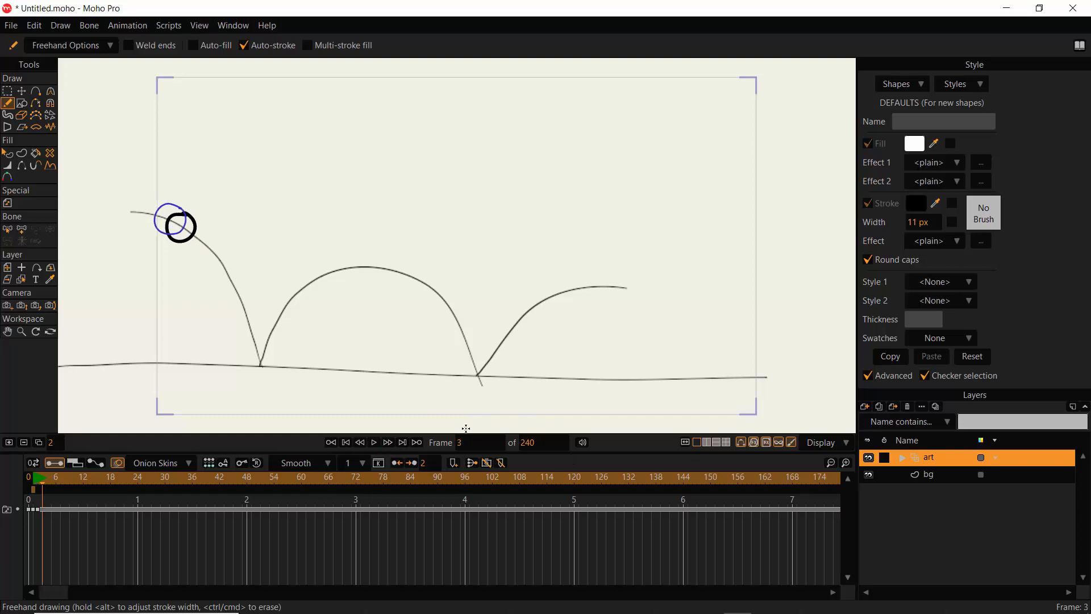
click(34, 482)
key(Right)
key(Right)
key(Right)
key(Right)
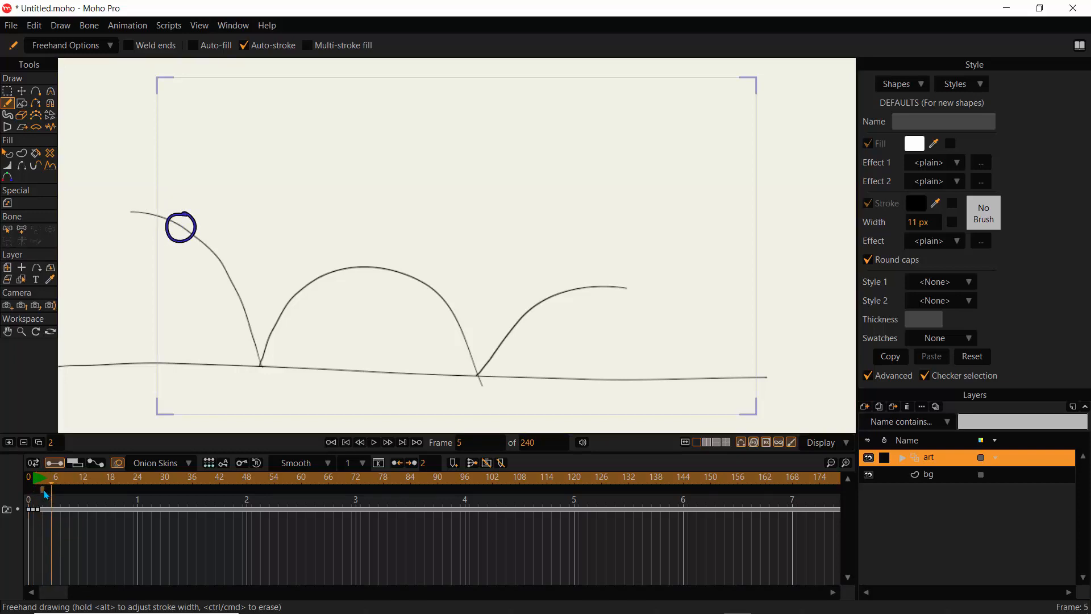
click(57, 491)
mouse_move(52, 483)
mouse_down()
mouse_move(65, 483)
mouse_move(33, 483)
mouse_up()
click(40, 510)
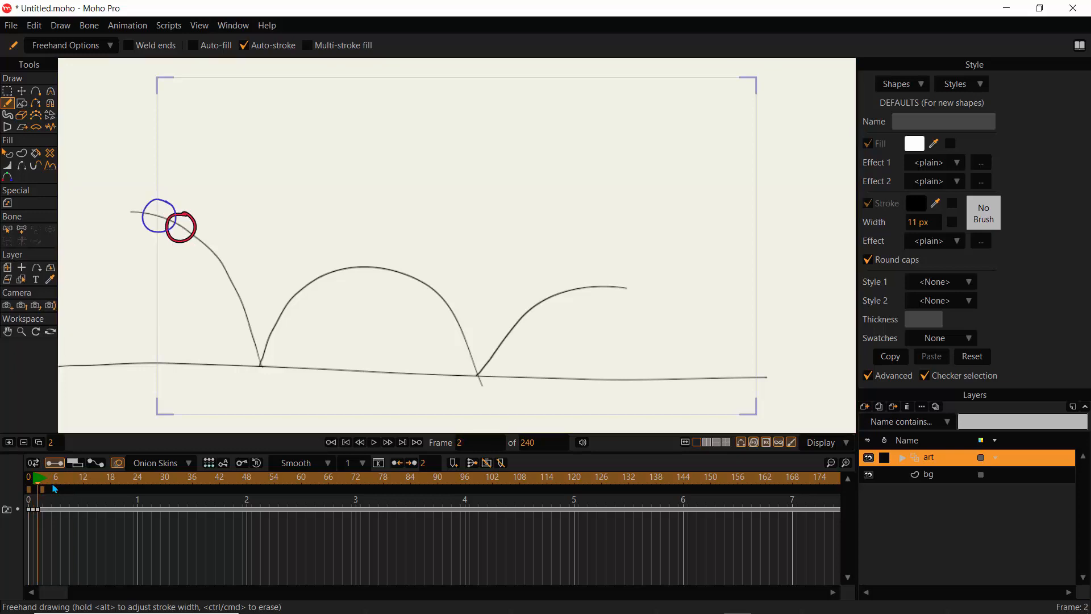
drag(42, 490, 37, 484)
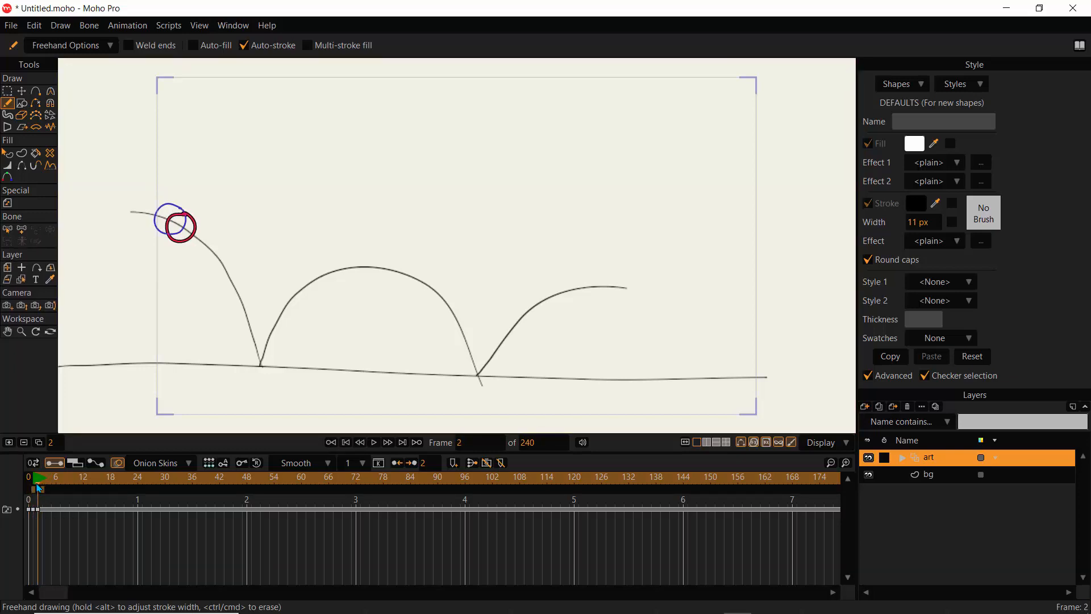
key(Right)
key(Left)
key(Left)
key(Right)
key(Right)
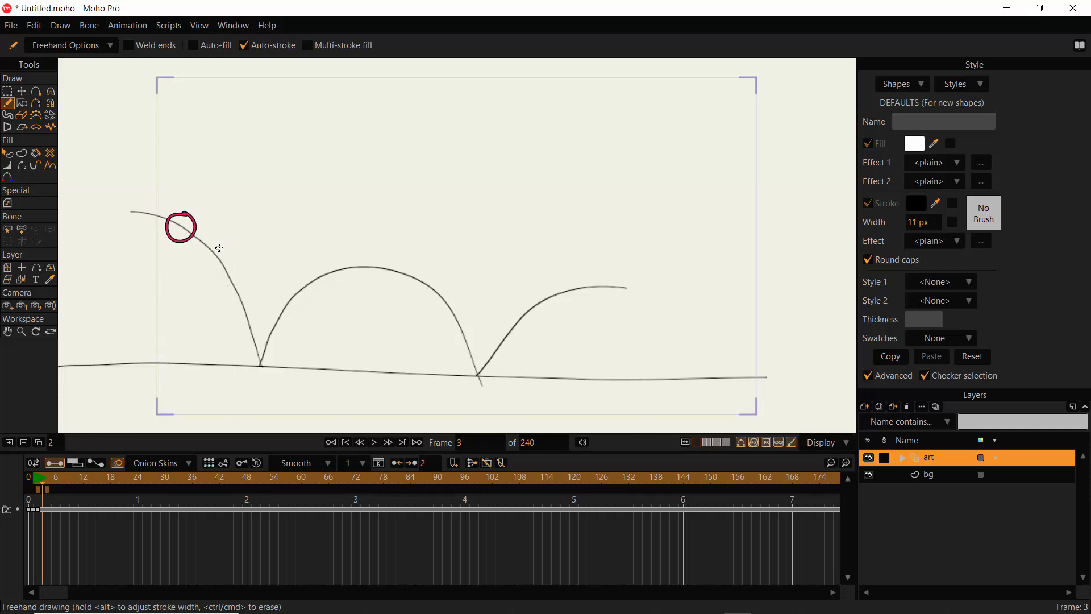
Try drawing the next ball further down the first arc at frame 3, and undo the stroke
mouse_move(224, 247)
mouse_down()
mouse_move(193, 239)
mouse_move(189, 249)
mouse_move(194, 265)
mouse_move(222, 250)
mouse_up()
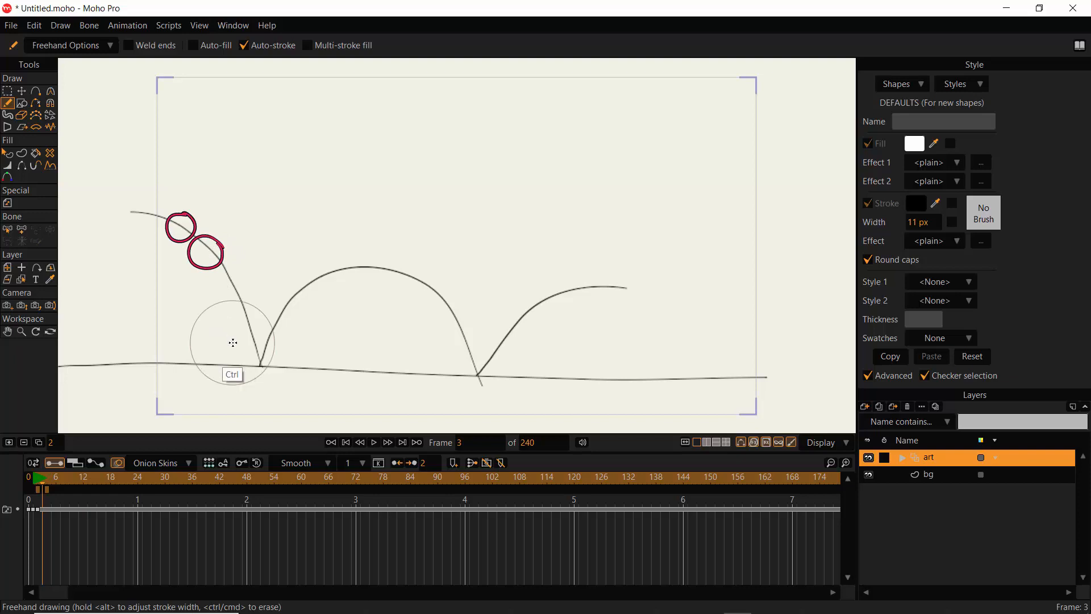
key(ctrl+z)
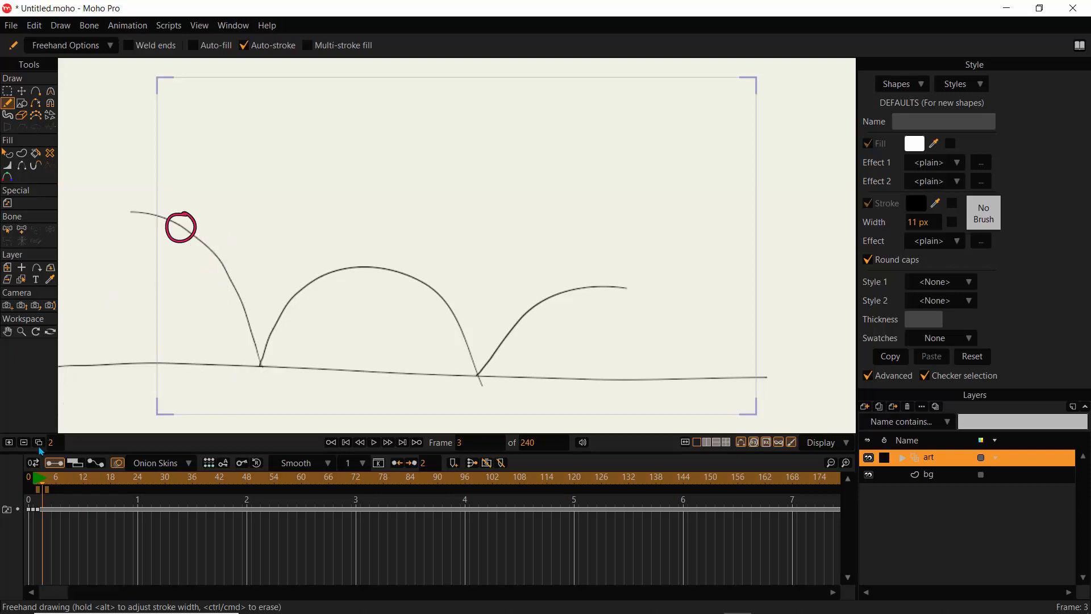
Create new drawings at frames 3 and 4, each with a round ball placed further down the first arc
click(10, 443)
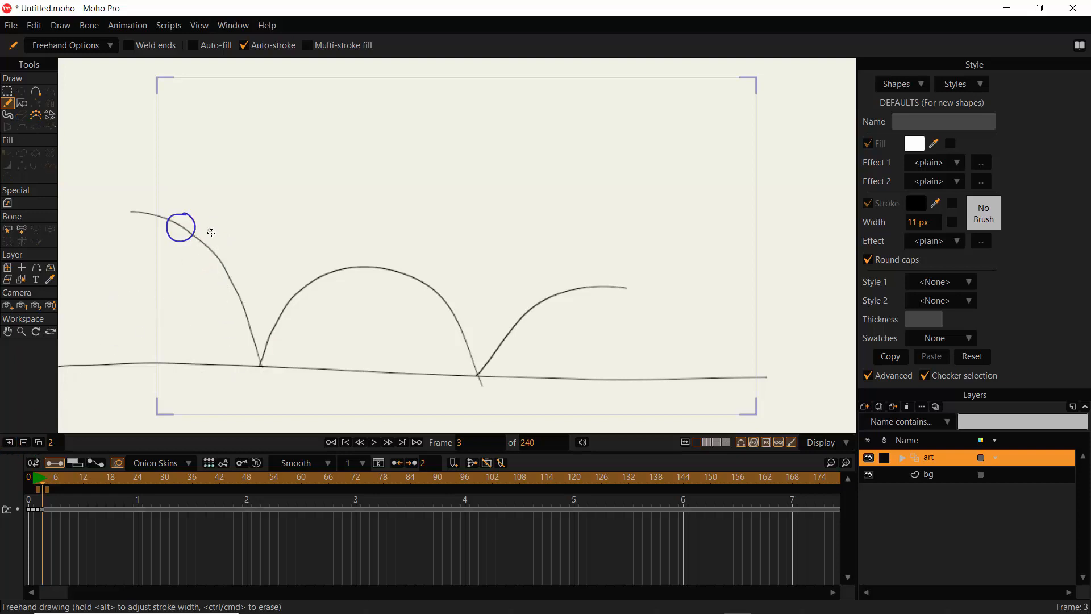
mouse_move(221, 238)
mouse_down()
mouse_move(196, 231)
mouse_move(198, 259)
mouse_move(221, 238)
mouse_move(225, 250)
mouse_up()
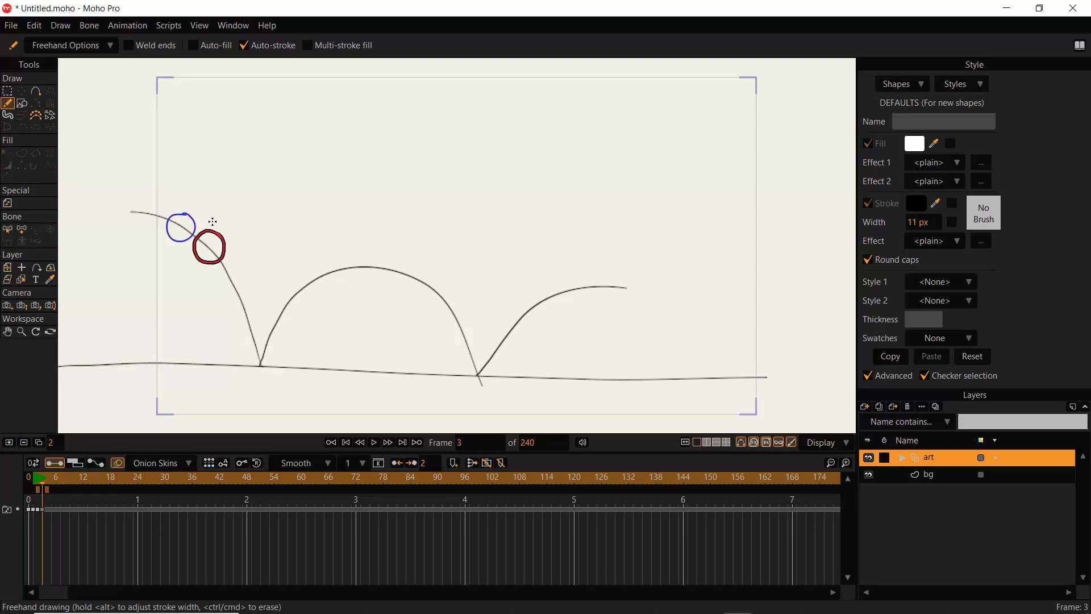
click(45, 487)
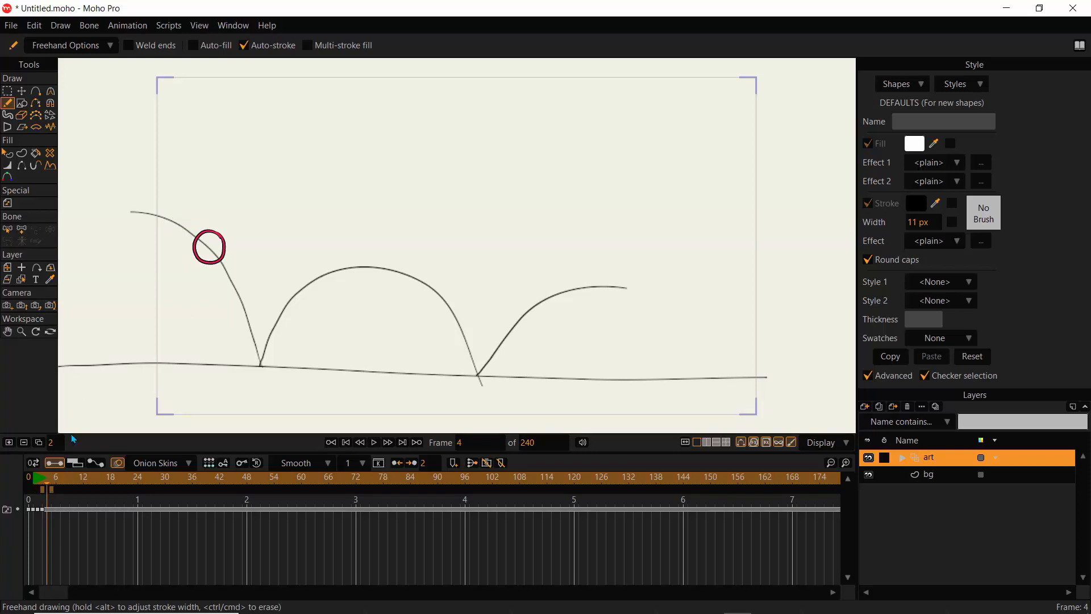
click(10, 445)
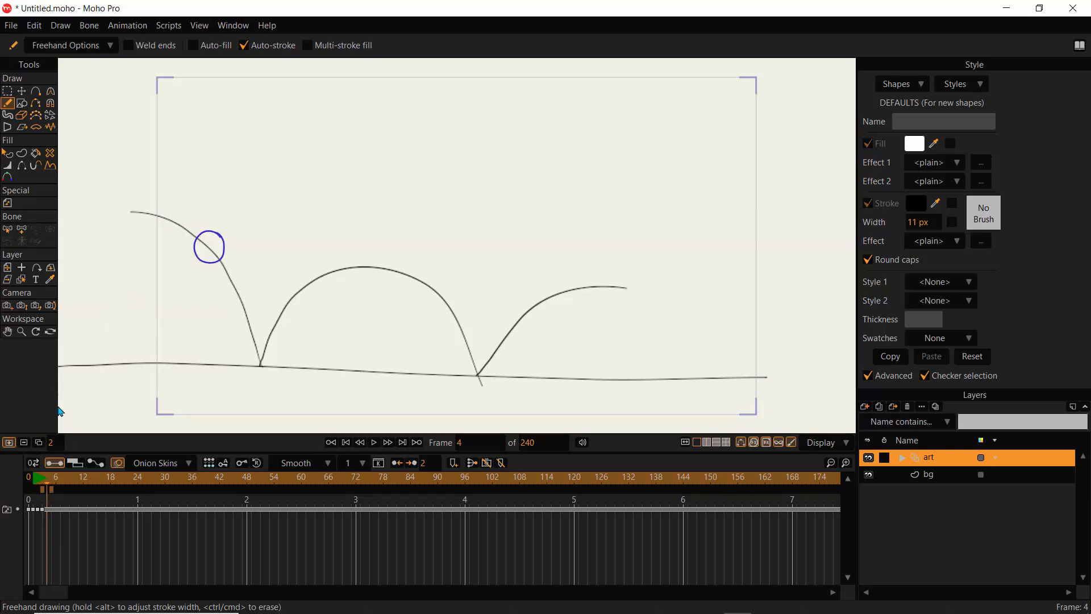
mouse_move(247, 269)
mouse_down()
mouse_move(219, 263)
mouse_move(220, 287)
mouse_move(237, 289)
mouse_move(246, 266)
mouse_up()
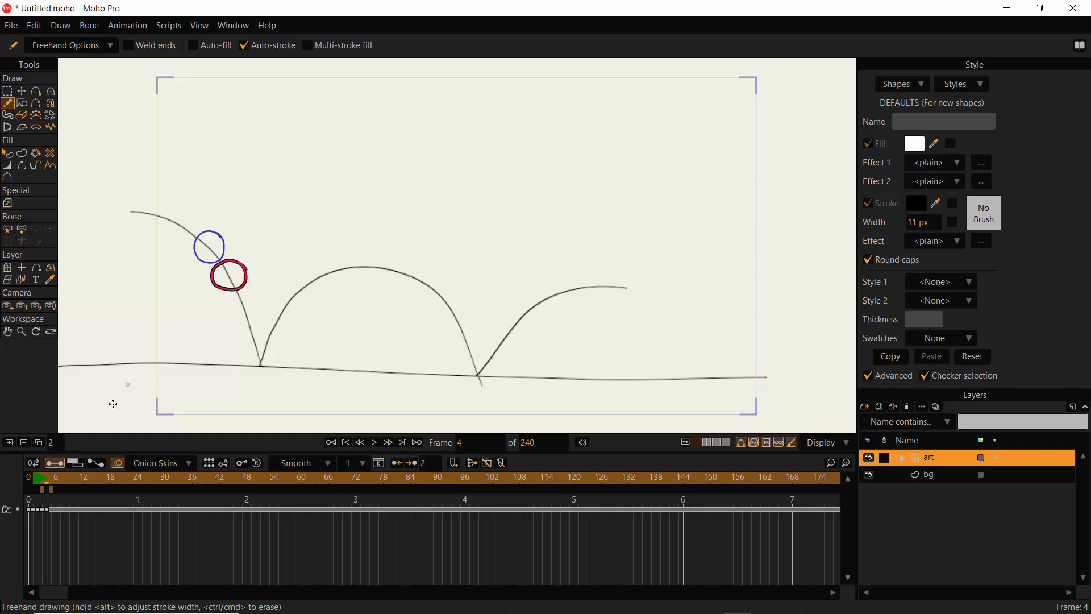
Draw the ball on new frames 5 and 6, stretching it into an oval as it descends the end of the first arc
click(51, 489)
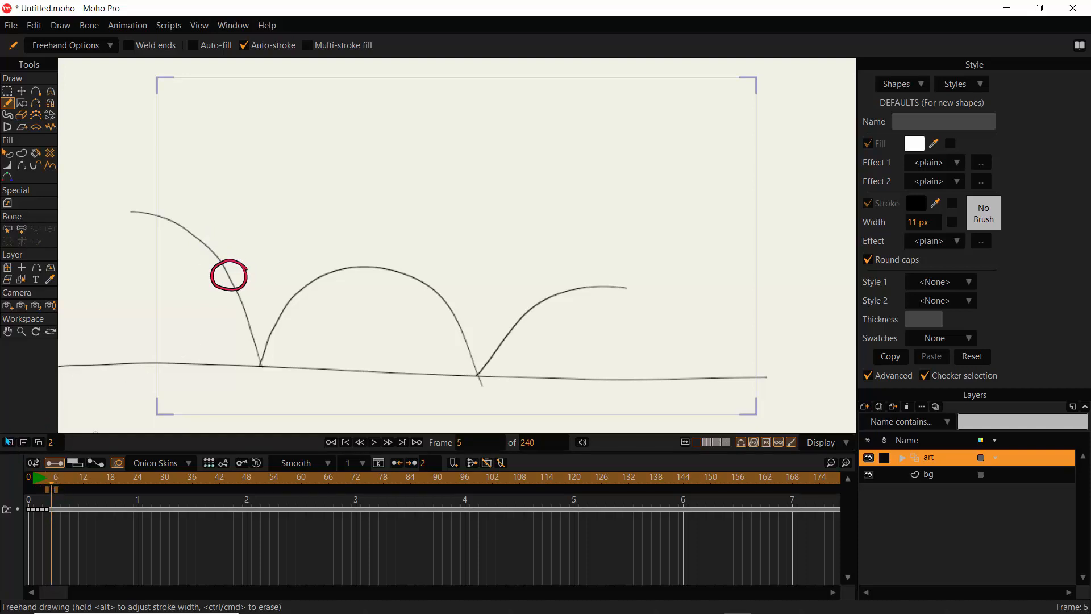
click(8, 442)
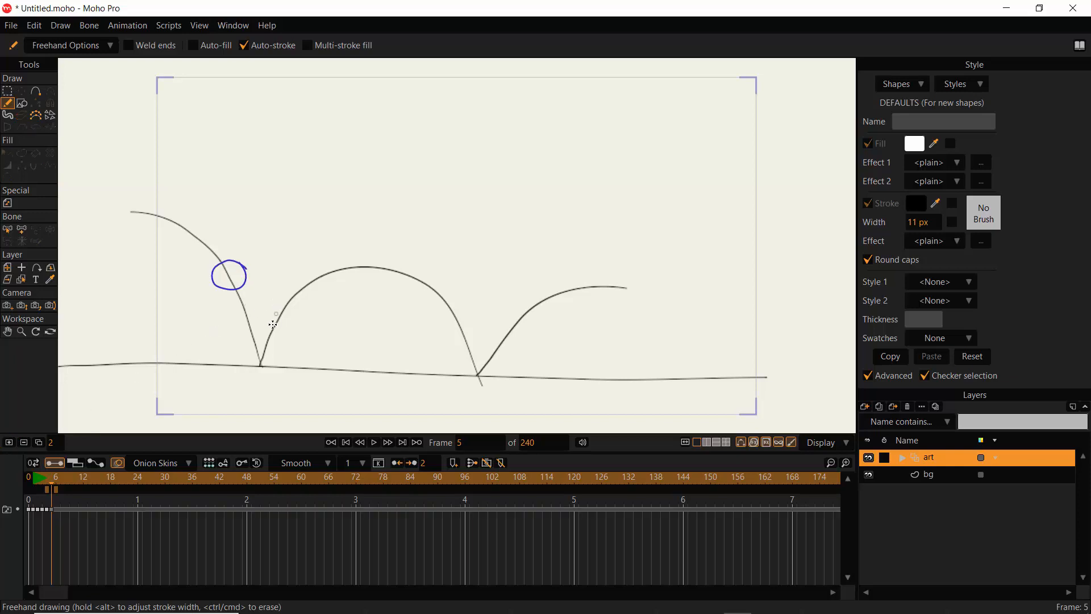
mouse_move(251, 300)
mouse_down()
mouse_move(233, 294)
mouse_move(228, 317)
mouse_move(254, 321)
mouse_move(252, 299)
mouse_up()
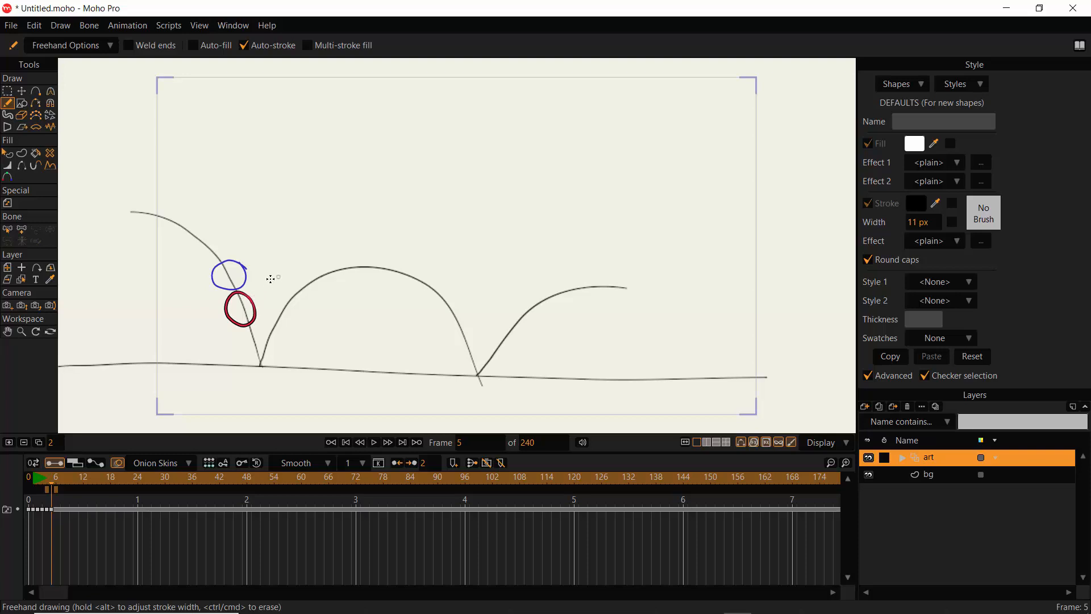
click(53, 488)
click(9, 442)
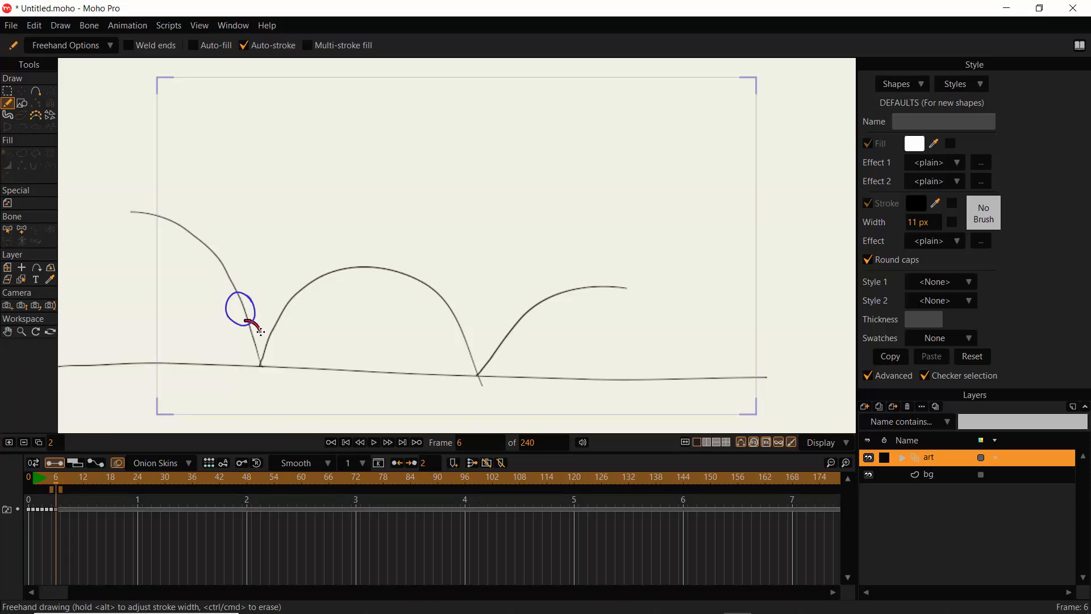
drag(261, 331, 261, 322)
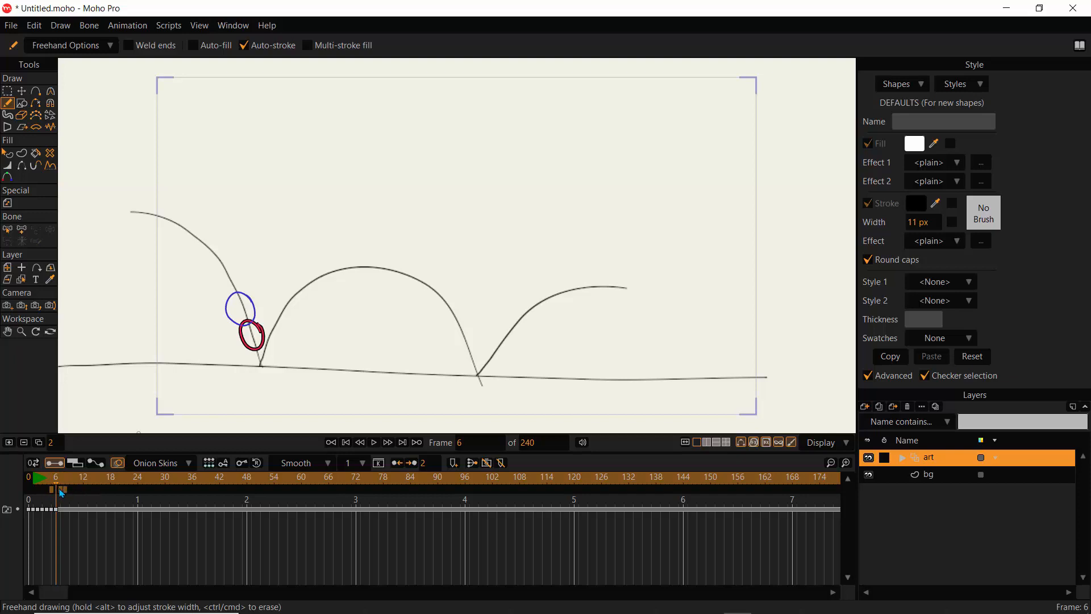
Draw a vertically stretched ball touching the ground at frame 7 and a flat, squashed ball at the first impact point at frame 8
drag(59, 489, 66, 489)
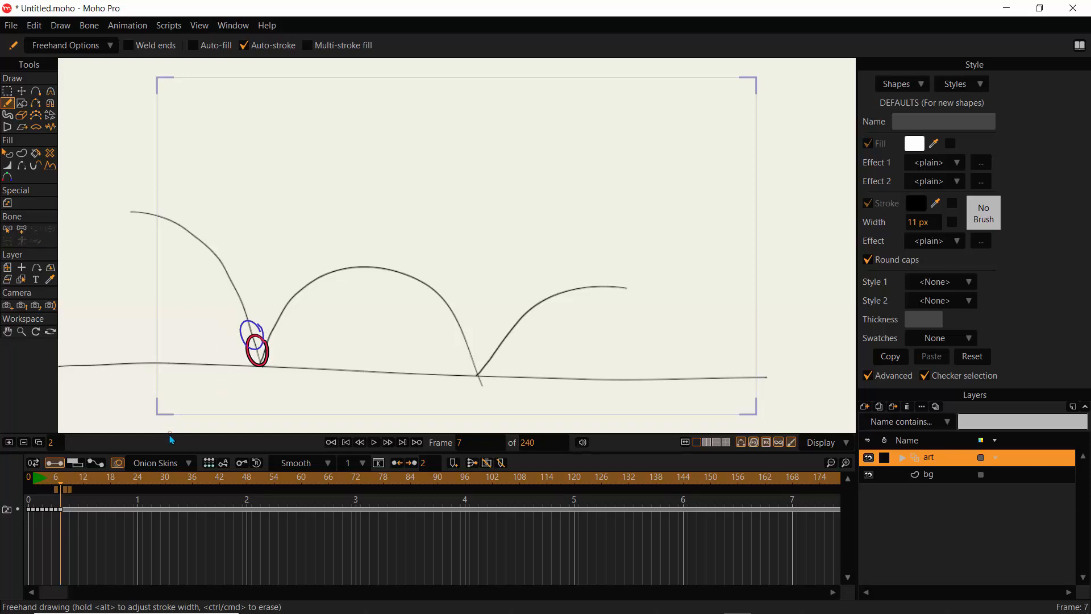
key(ctrl+Right)
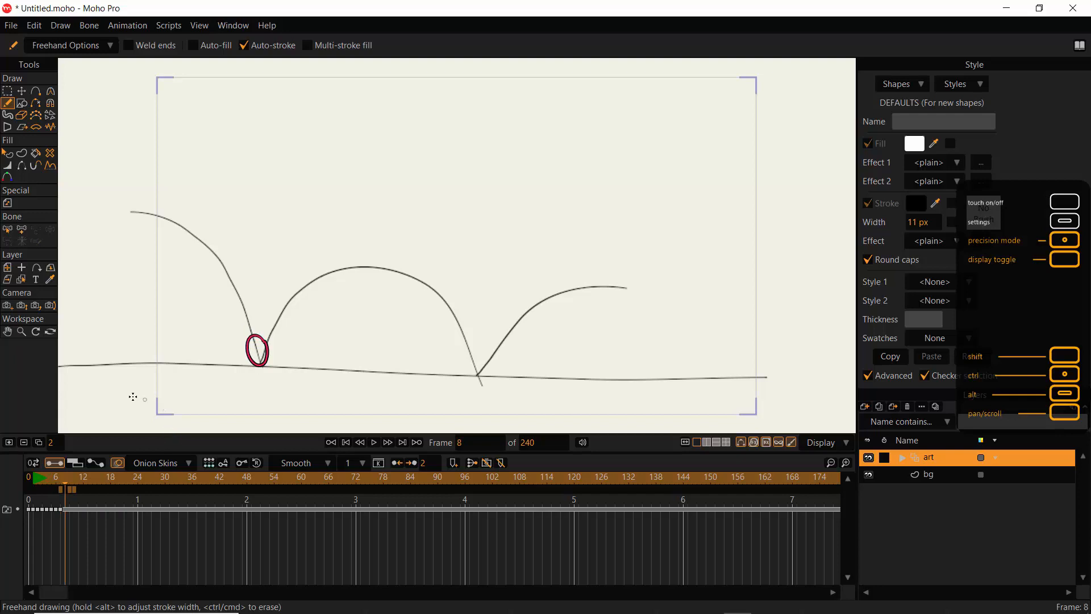
drag(255, 339, 276, 350)
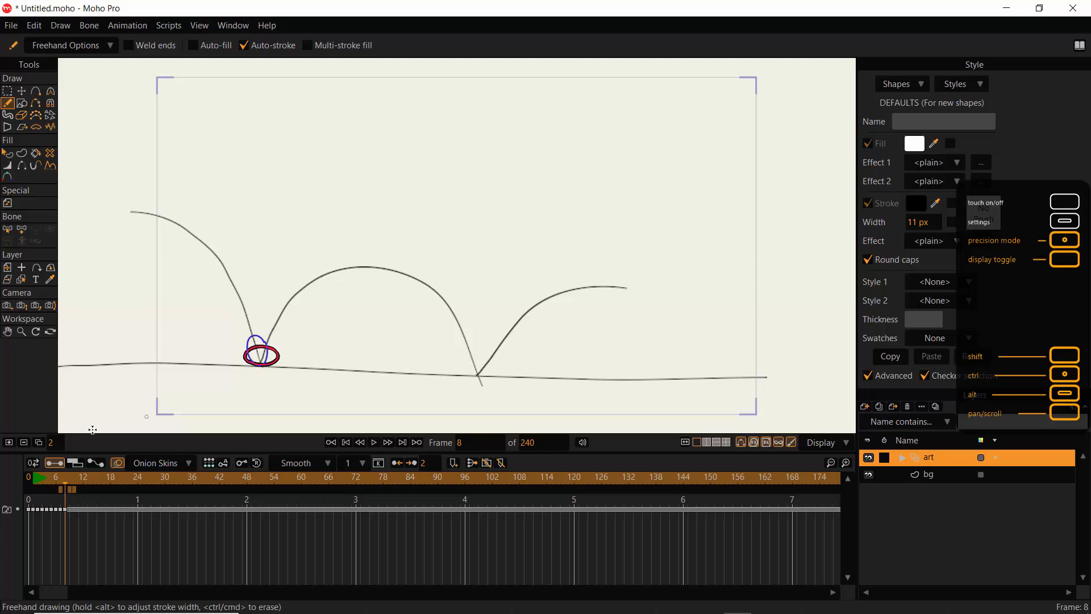
Draw the ball as a tilted oval rising along the start of the second arc on frames 9 and 10
key(ctrl+Right)
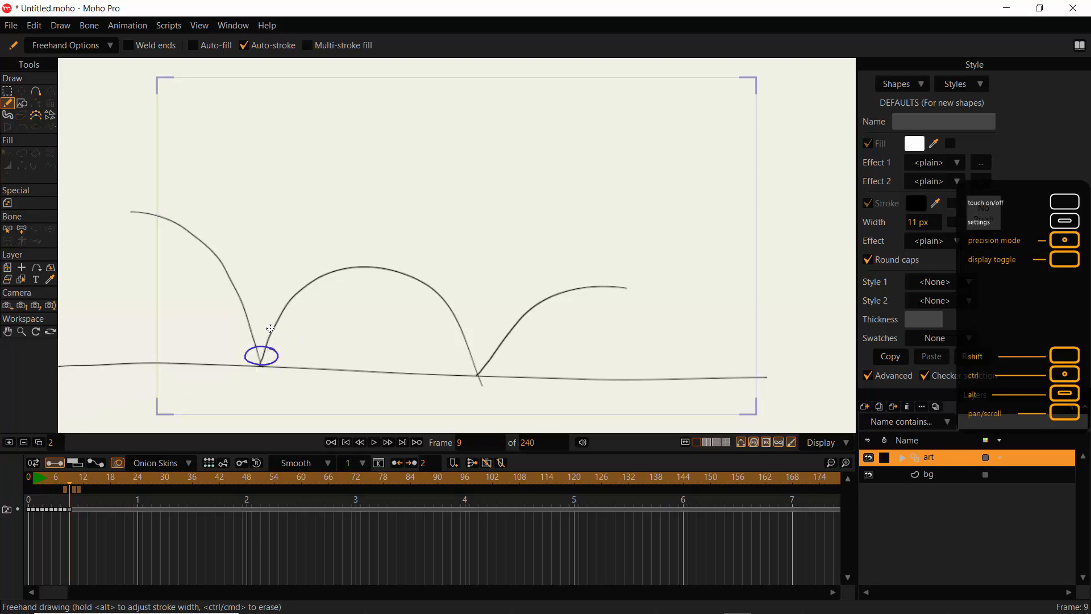
mouse_move(272, 327)
mouse_down()
mouse_move(258, 348)
mouse_move(281, 348)
mouse_move(269, 325)
mouse_up()
key(ctrl+Right)
click(9, 443)
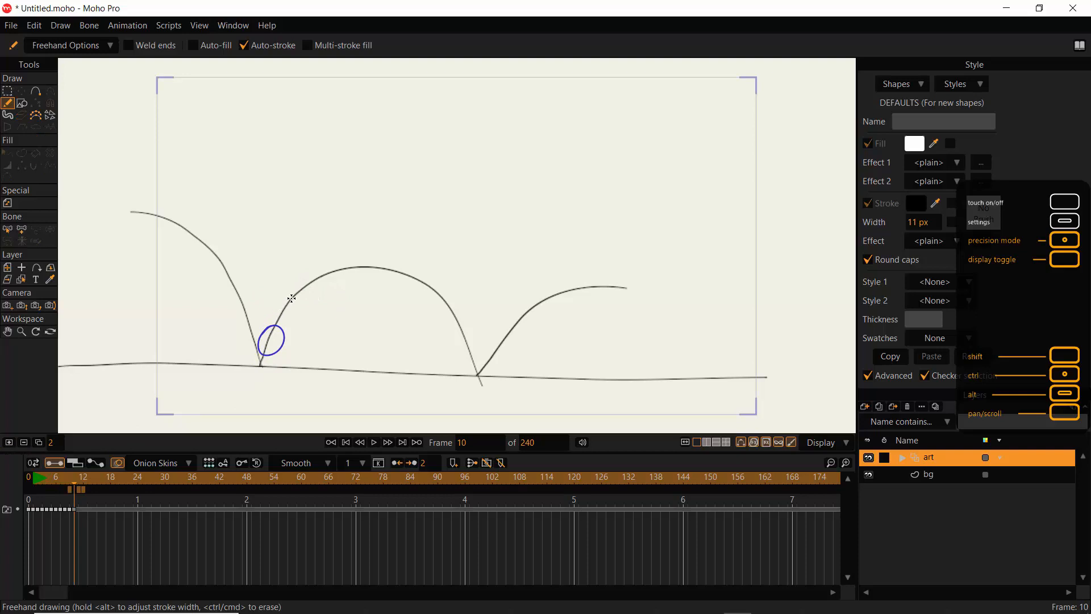
mouse_move(288, 293)
mouse_down()
mouse_move(302, 316)
mouse_move(296, 290)
mouse_up()
Draw a rounder ball climbing toward the peak of the second arc on frames 11 and 12
key(ctrl+Right)
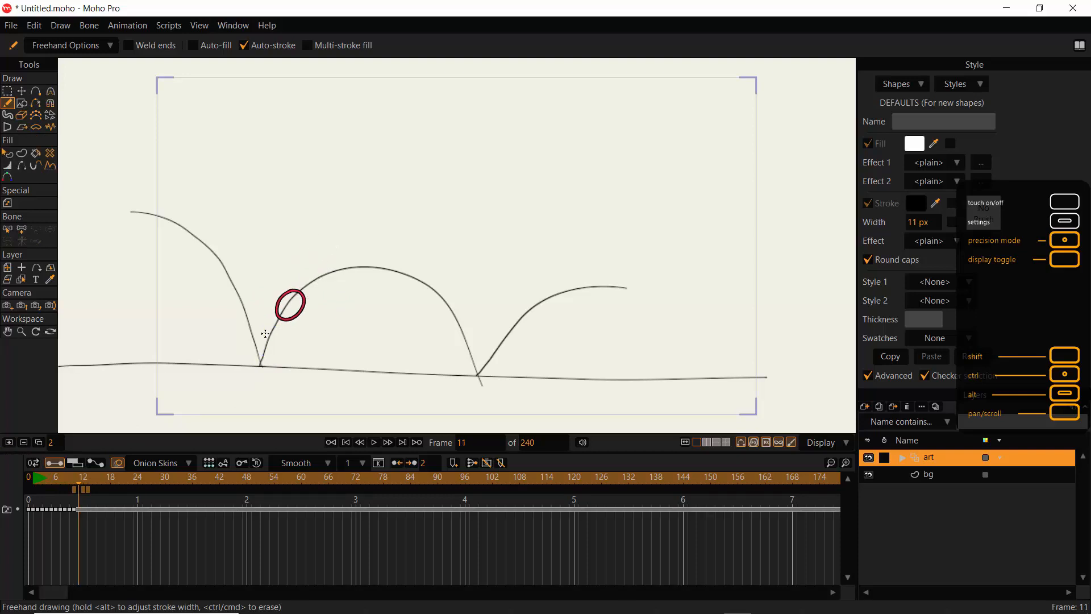
drag(282, 338, 305, 327)
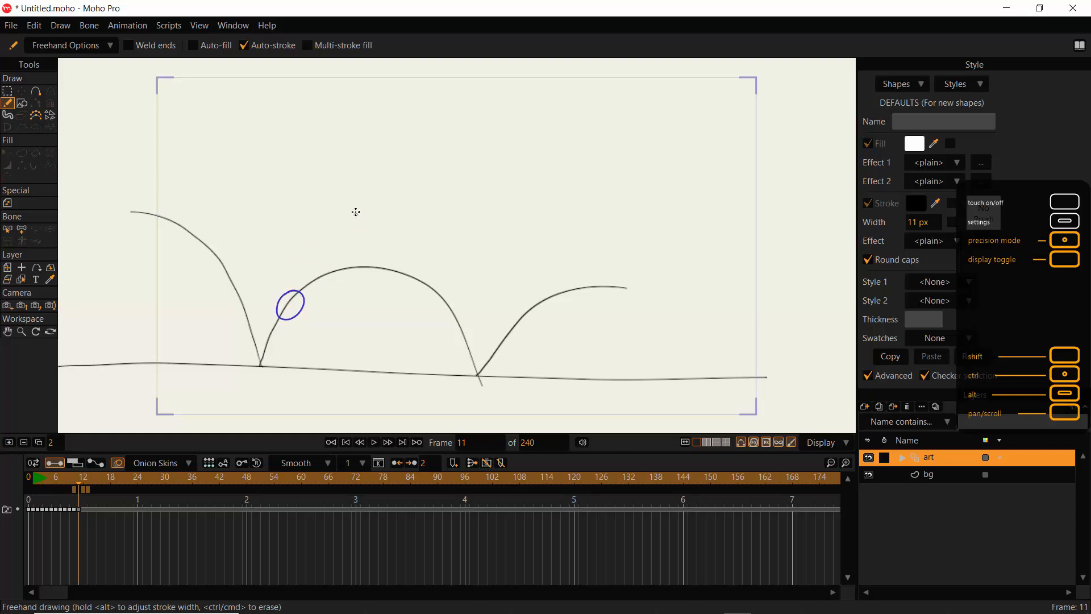
mouse_move(301, 275)
mouse_down()
mouse_move(322, 271)
mouse_move(316, 294)
mouse_move(324, 273)
mouse_up()
key(ctrl+Right)
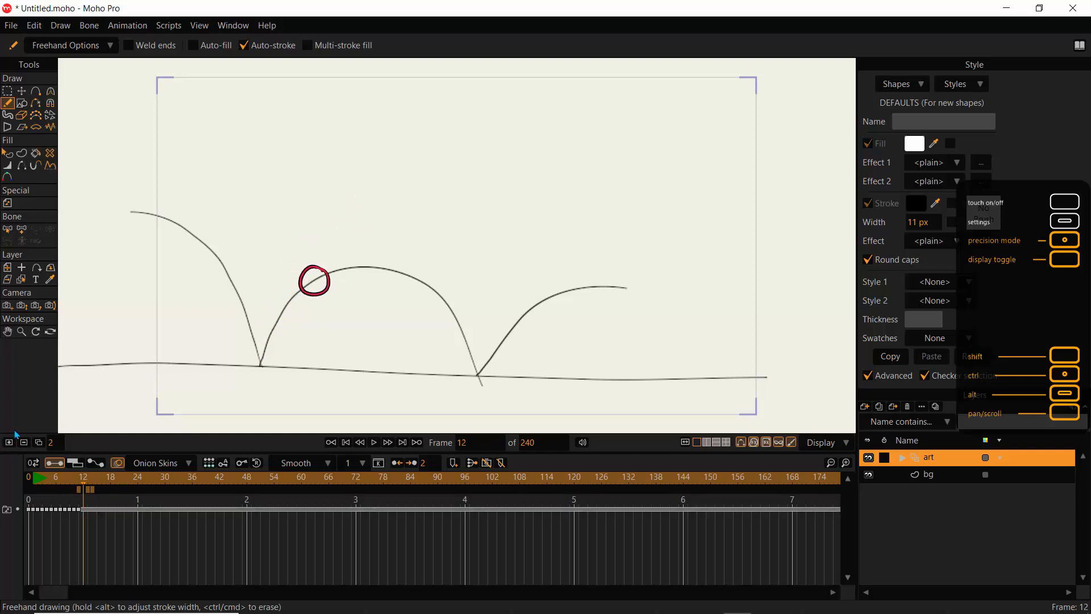
click(9, 443)
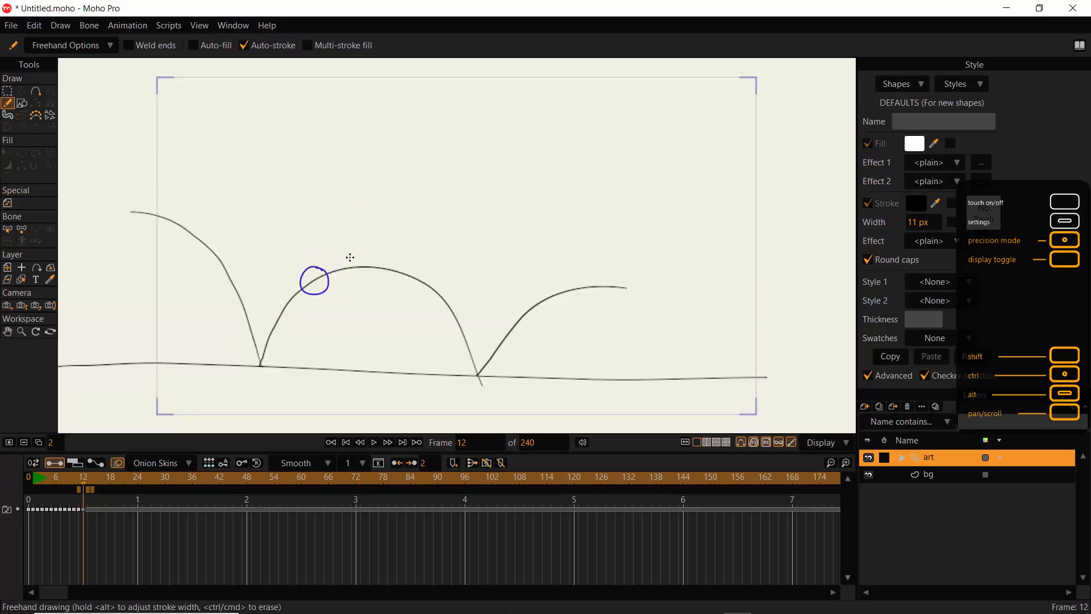
mouse_move(327, 267)
mouse_down()
mouse_move(350, 258)
mouse_move(347, 284)
mouse_move(353, 261)
mouse_move(342, 255)
mouse_up()
Draw the ball at the second arc's peak on new frame 13, and add an empty drawing at frame 14
key(ctrl+Right)
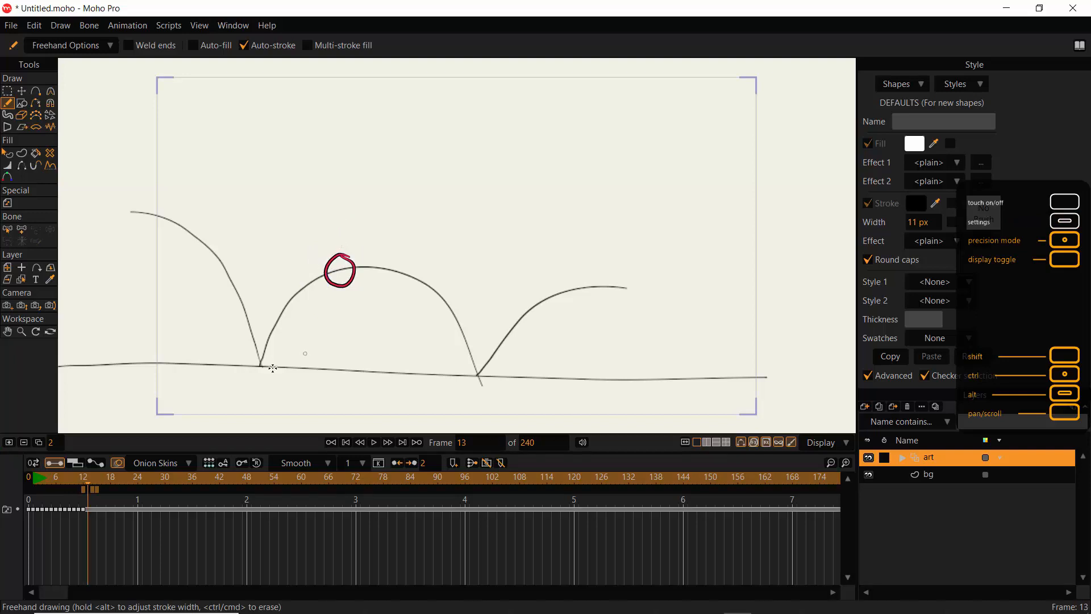
click(9, 443)
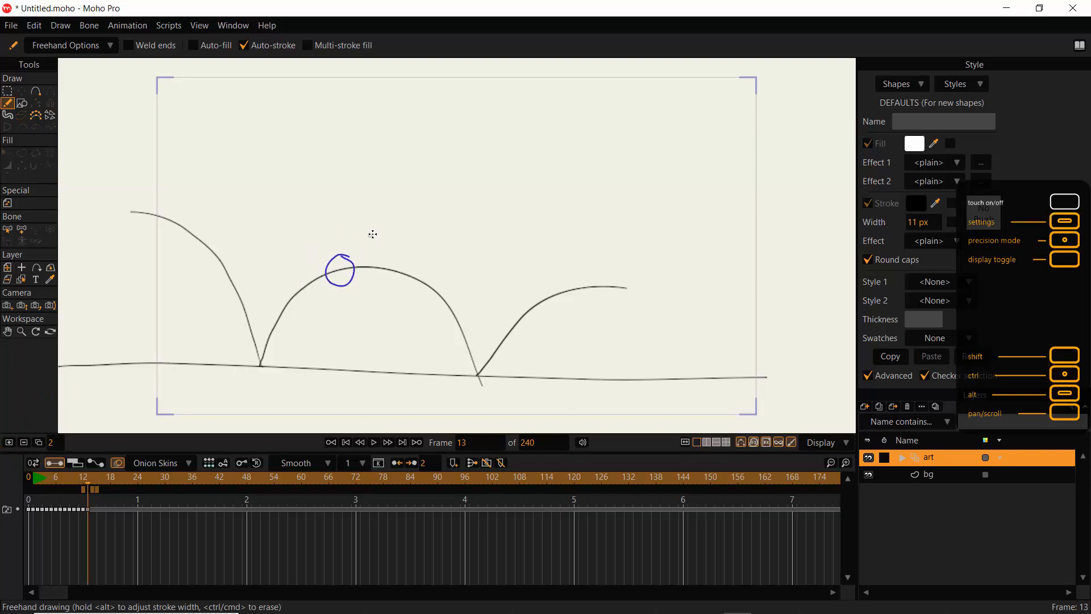
mouse_move(364, 256)
mouse_down()
mouse_move(354, 281)
mouse_move(370, 279)
mouse_move(357, 255)
mouse_up()
key(ctrl+Right)
click(10, 444)
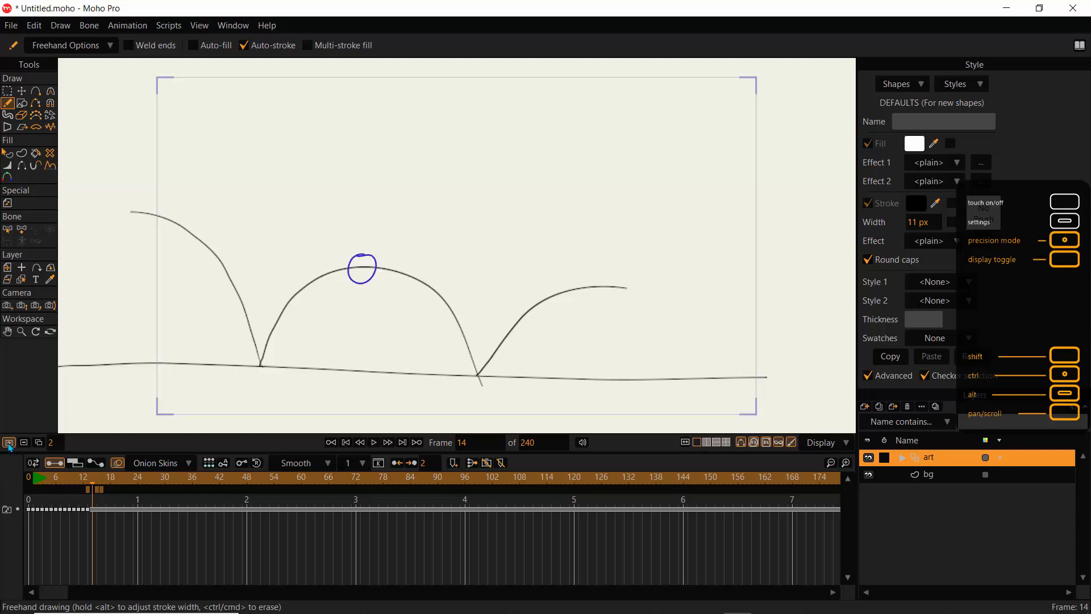
Try twice to draw the ball just past the second arc's peak at frame 14, undoing each stroke
mouse_move(373, 259)
mouse_down()
mouse_move(382, 281)
mouse_move(386, 257)
mouse_up()
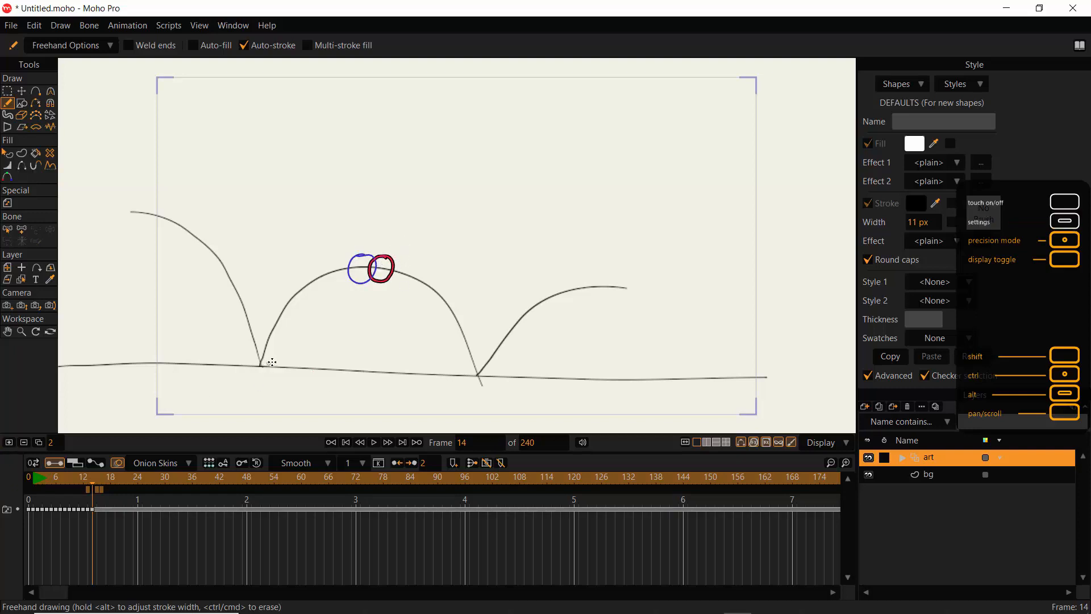
key(ctrl+z)
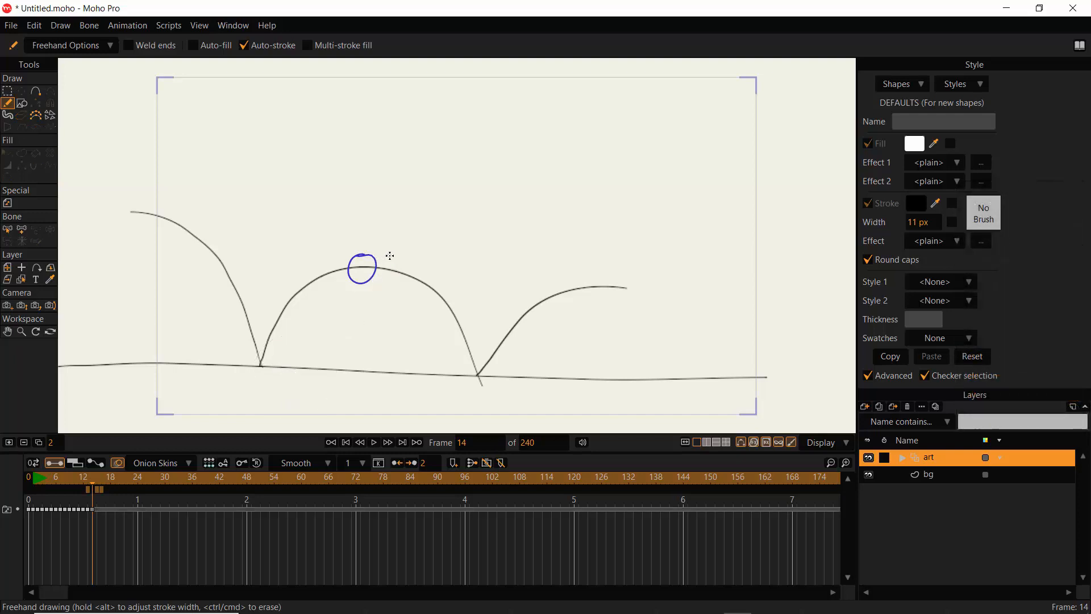
key(ctrl)
mouse_move(393, 258)
mouse_down()
mouse_move(371, 280)
mouse_move(387, 286)
mouse_move(388, 254)
mouse_up()
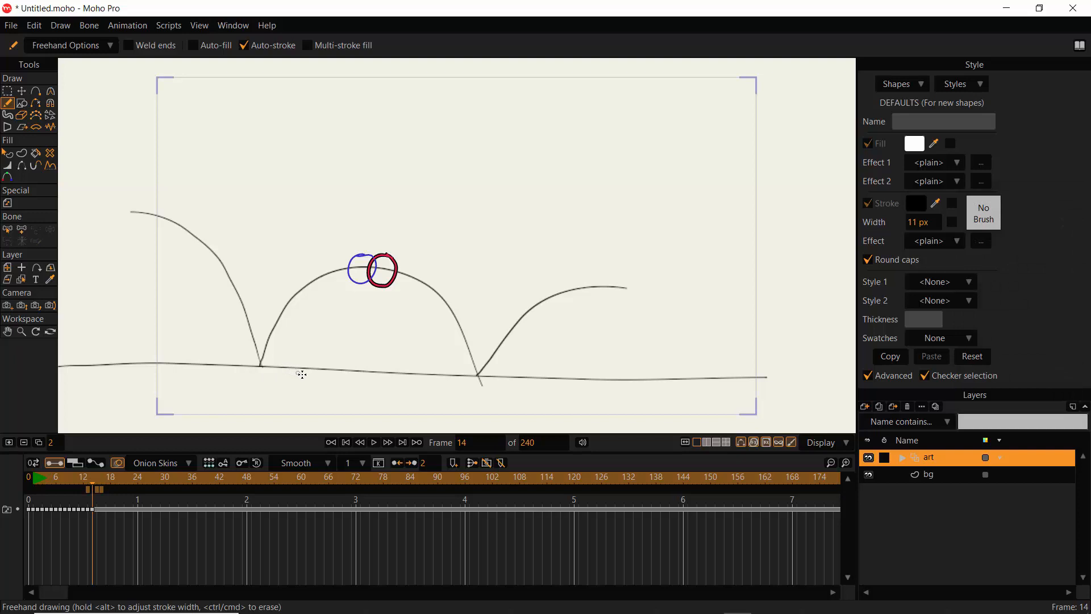
key(ctrl+z)
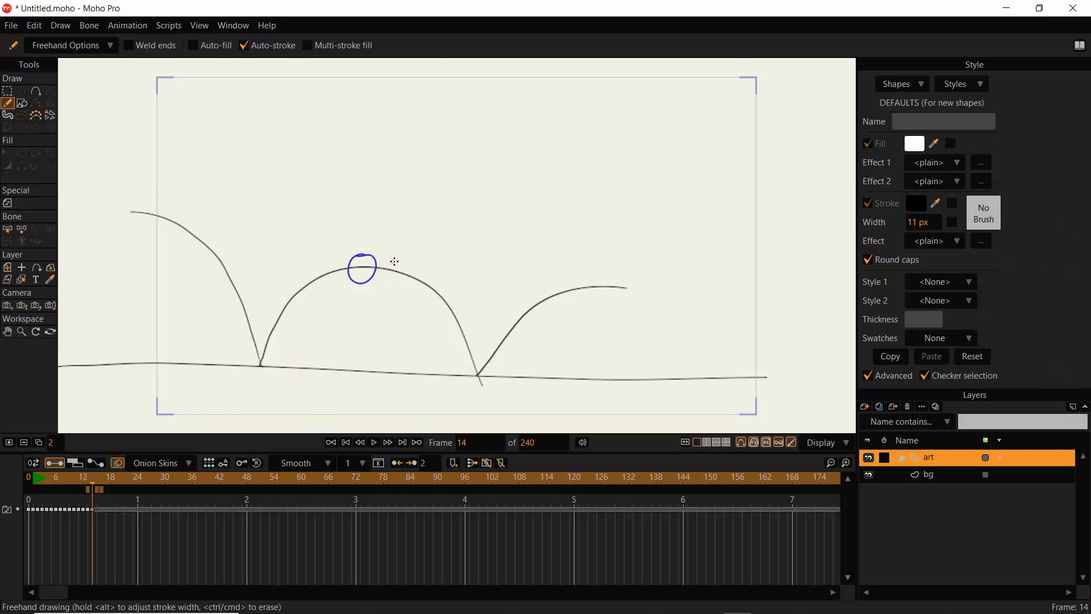
Draw the ball just past the second arc's peak at frame 14 and further down its slope on new frame 15
mouse_move(395, 262)
mouse_down()
mouse_move(380, 286)
mouse_move(402, 270)
mouse_move(391, 257)
mouse_up()
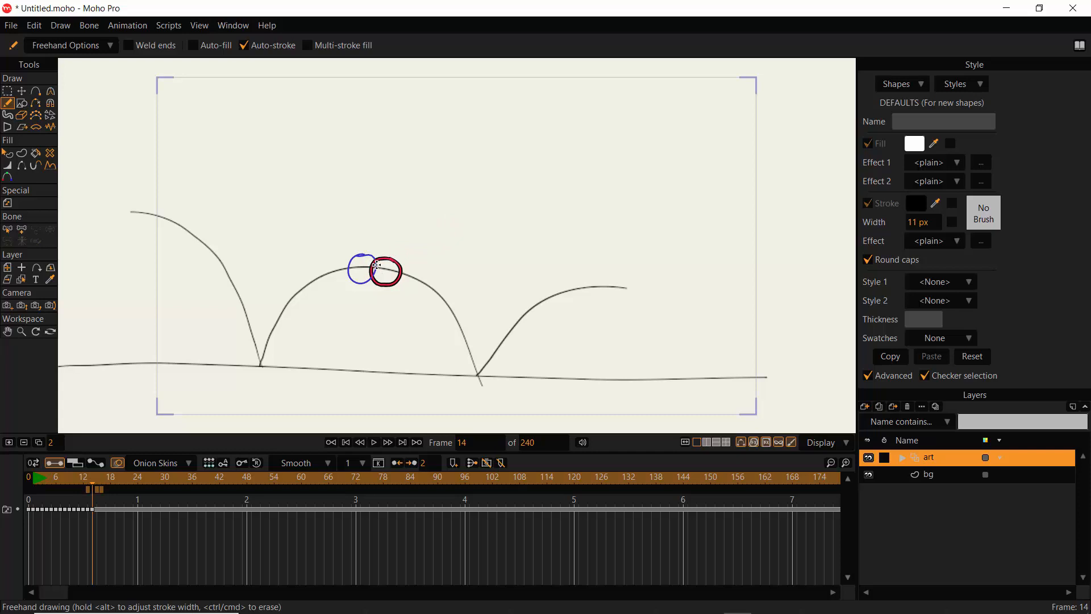
key(ctrl+Right)
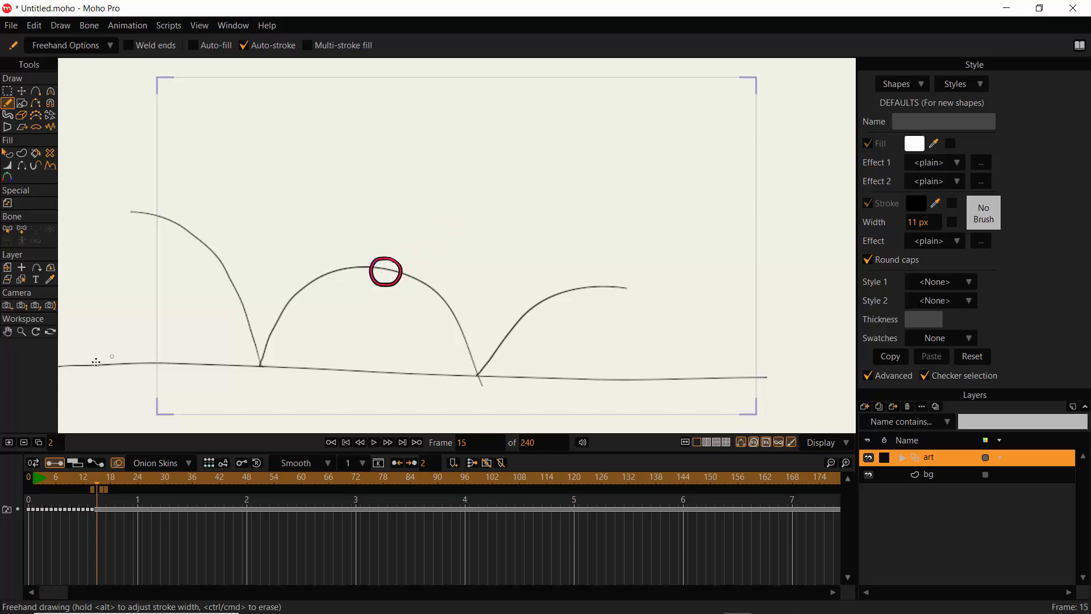
click(9, 442)
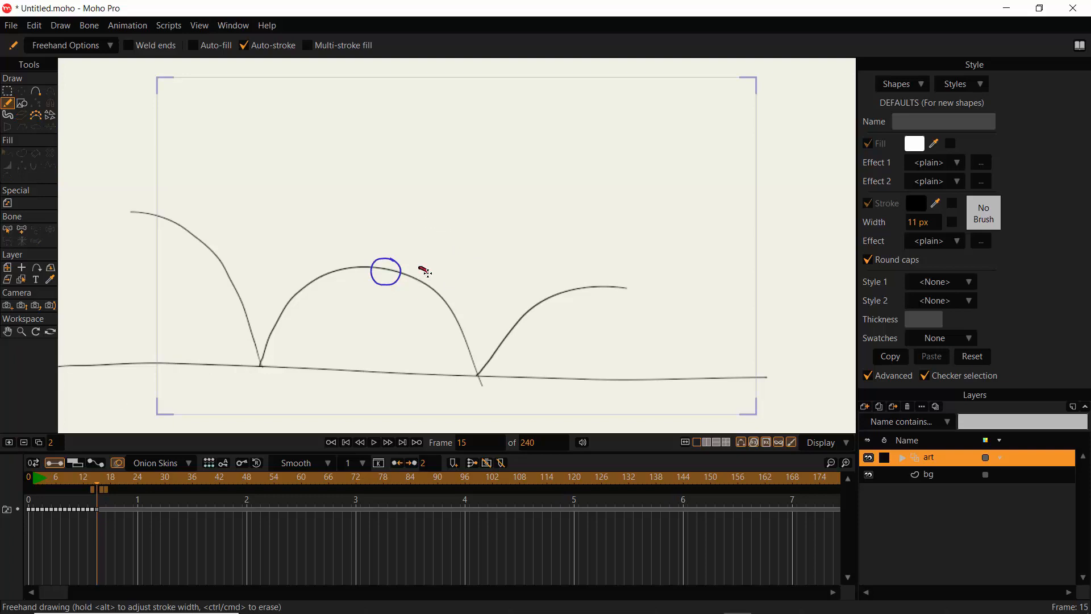
mouse_move(426, 272)
mouse_down()
mouse_move(404, 276)
mouse_move(409, 293)
mouse_move(427, 293)
mouse_move(420, 266)
mouse_up()
Draw the ball descending the second arc on new frames 16 and 17, slightly stretched as it falls
key(ctrl+Right)
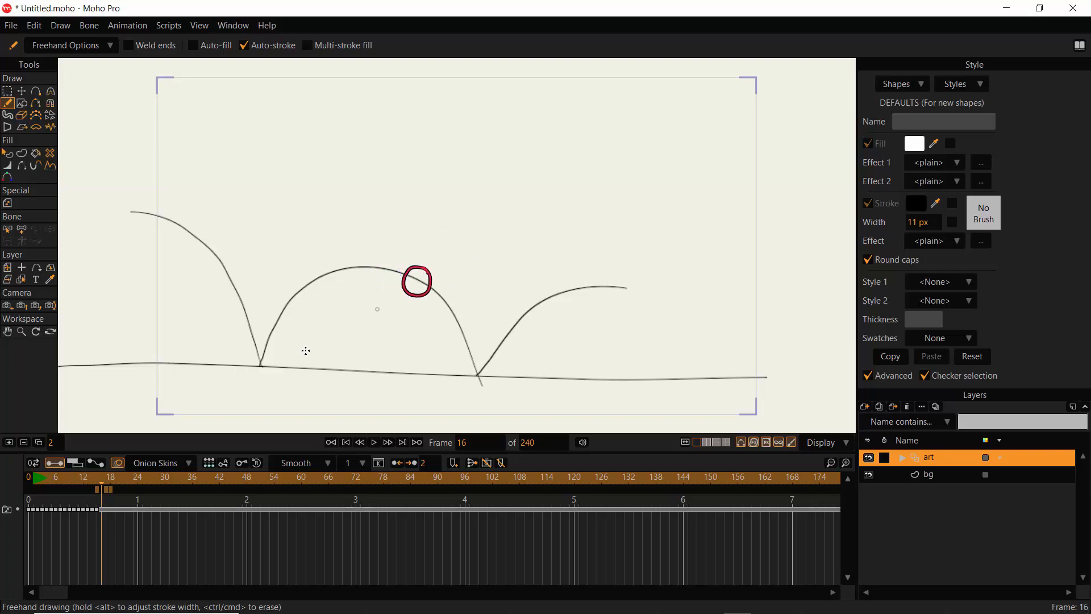
click(37, 444)
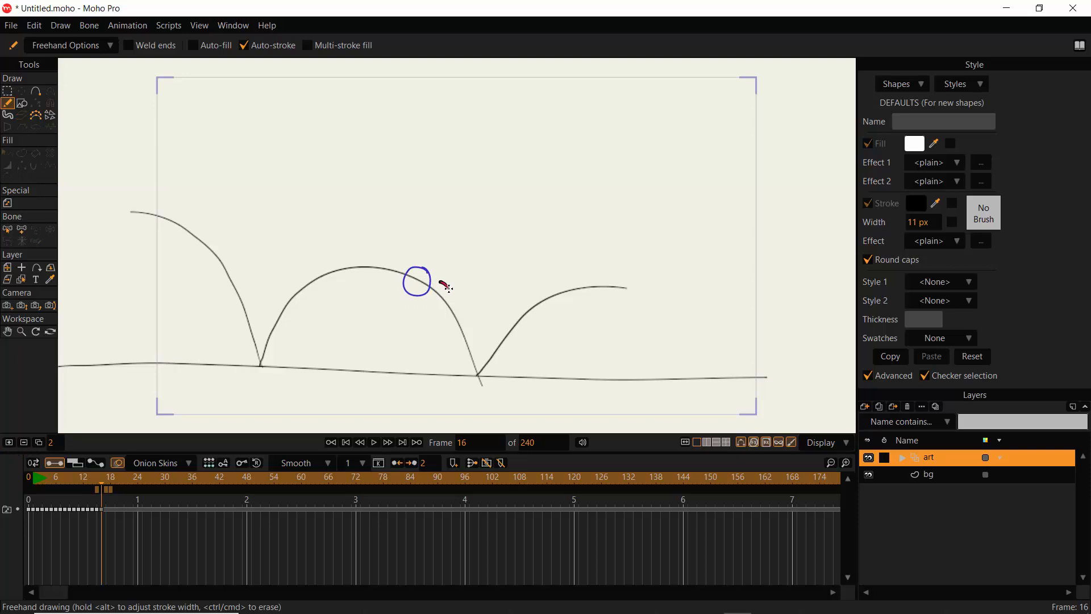
mouse_move(448, 287)
mouse_down()
mouse_move(425, 287)
mouse_move(425, 306)
mouse_move(439, 313)
mouse_move(446, 284)
mouse_up()
key(ctrl+Right)
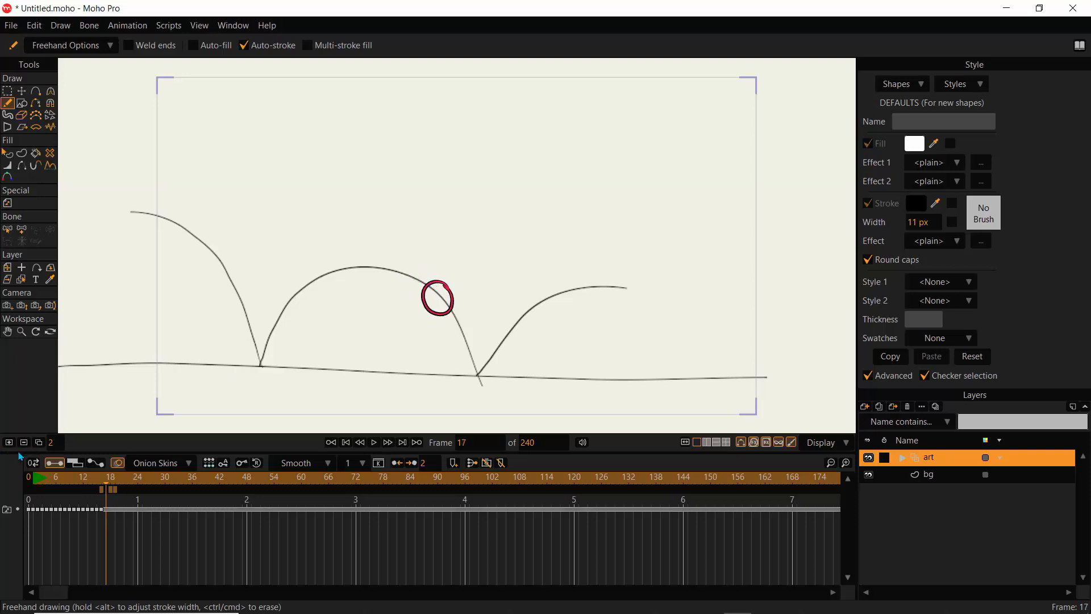
click(9, 443)
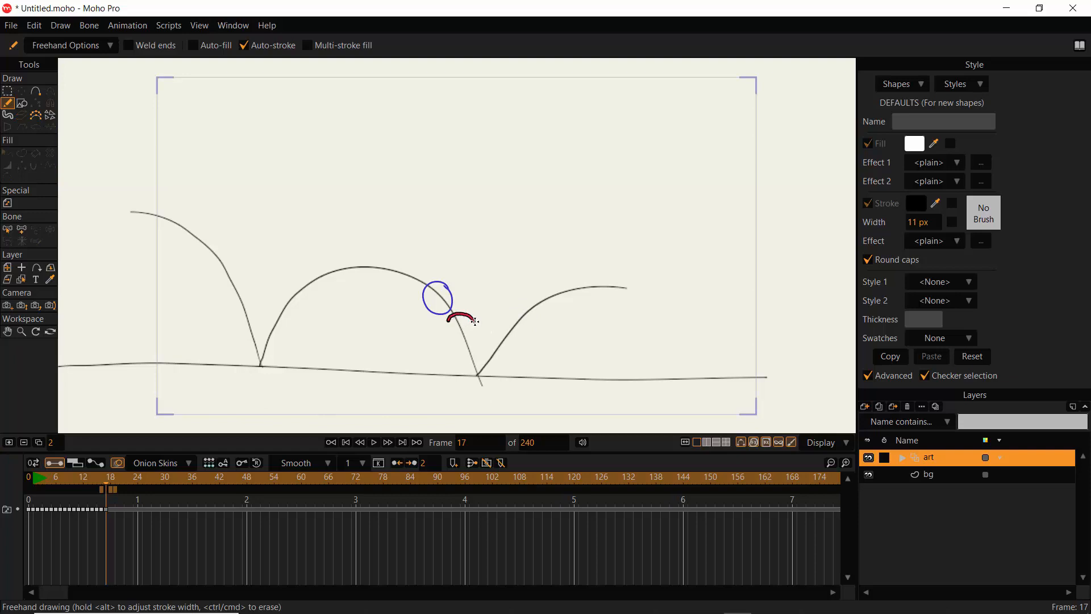
Draw the ball slightly stretched at the second ground contact on new frame 18, and add an empty drawing at frame 19
key(ctrl+Right)
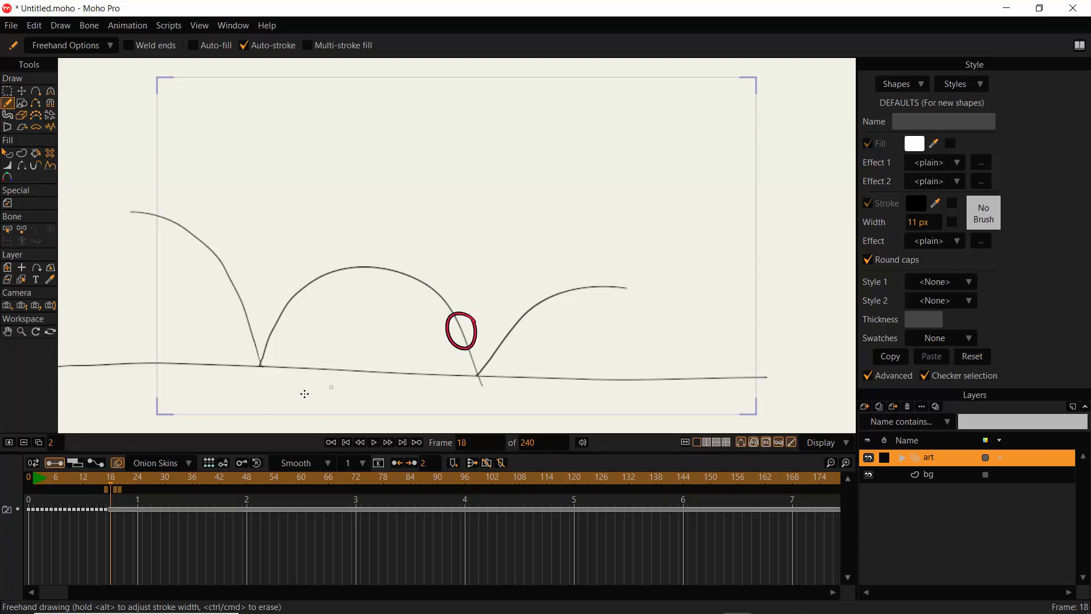
click(9, 442)
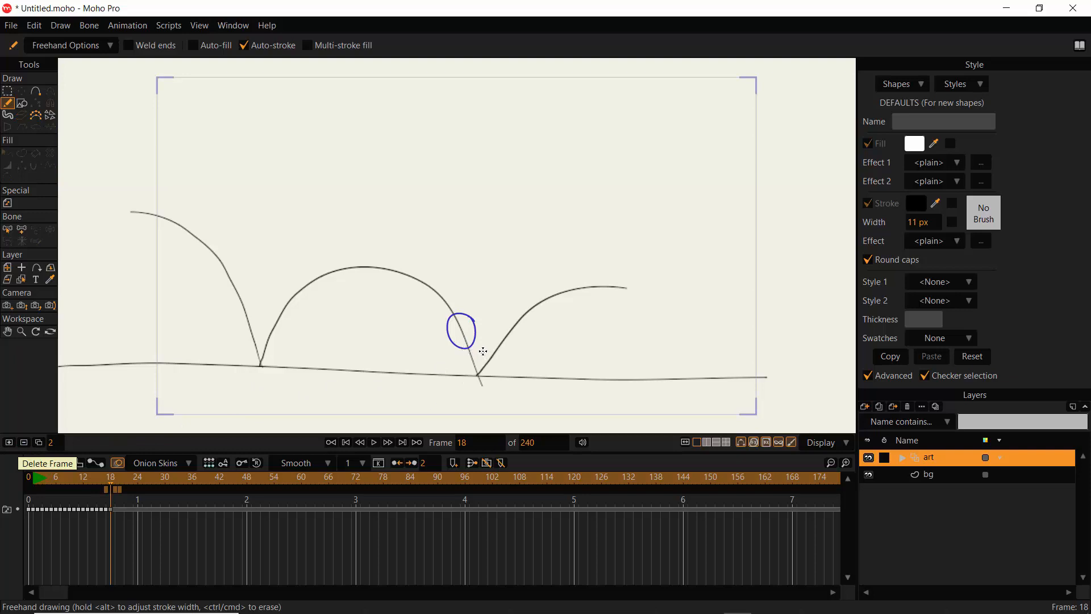
drag(462, 347, 462, 370)
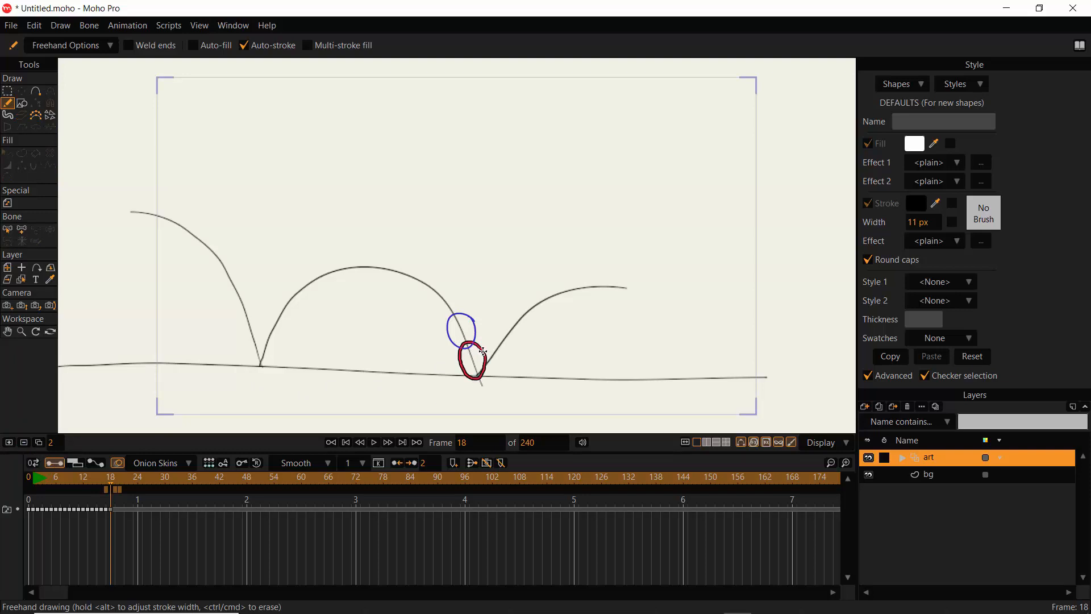
key(ctrl+Right)
click(13, 444)
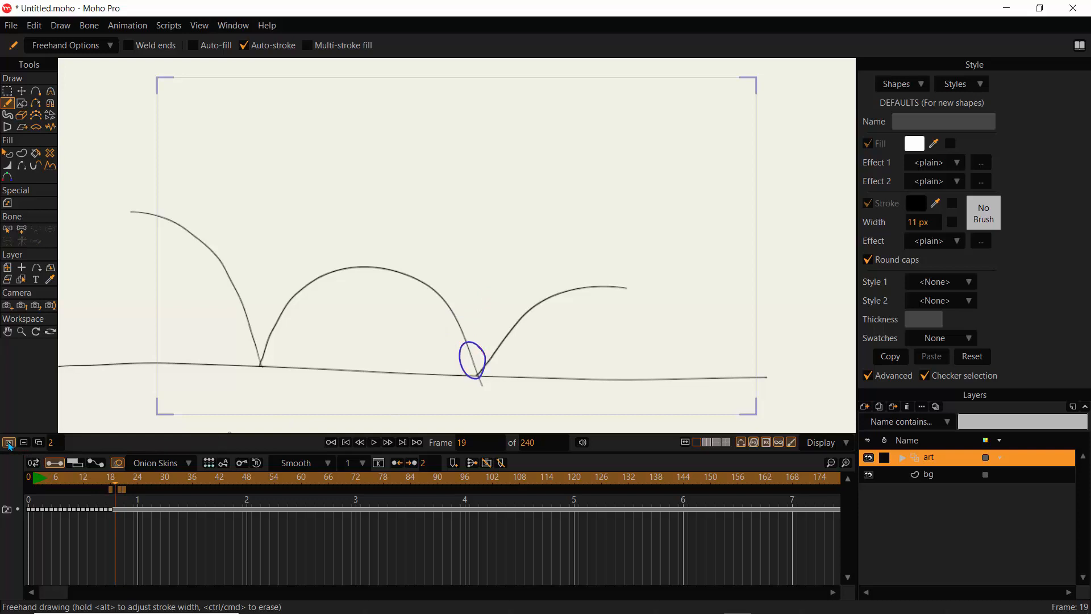
click(427, 368)
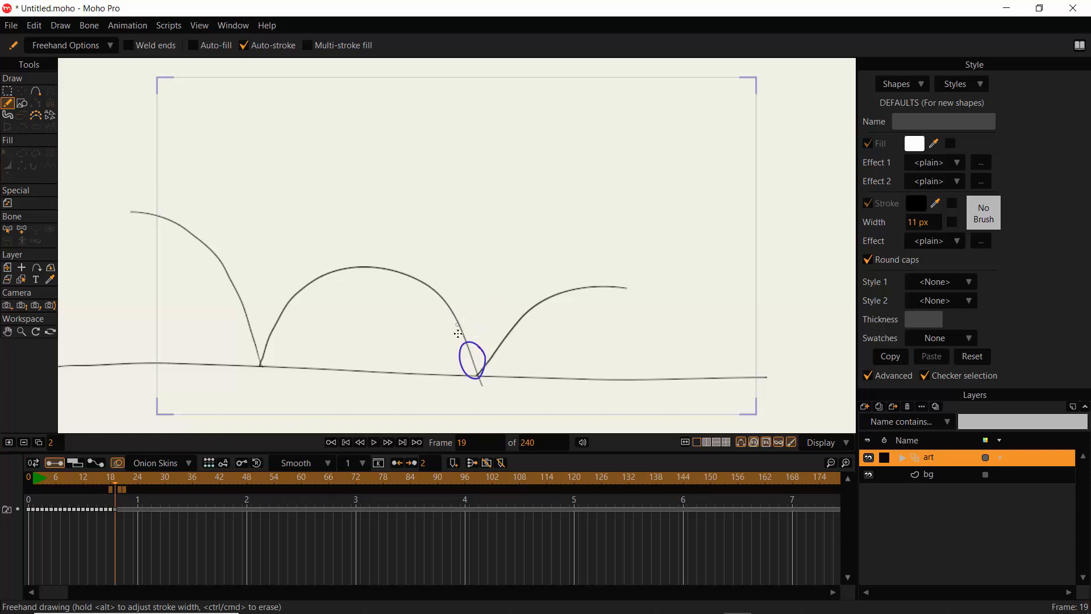
mouse_move(484, 345)
mouse_down()
mouse_move(470, 365)
mouse_move(479, 373)
mouse_move(496, 359)
mouse_up()
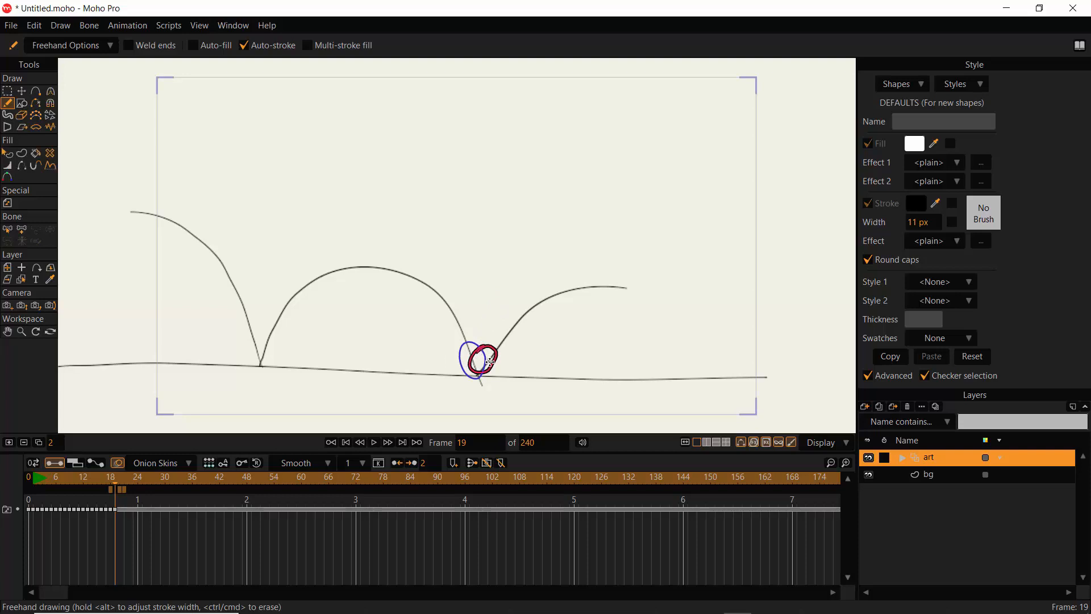
key(ctrl+z)
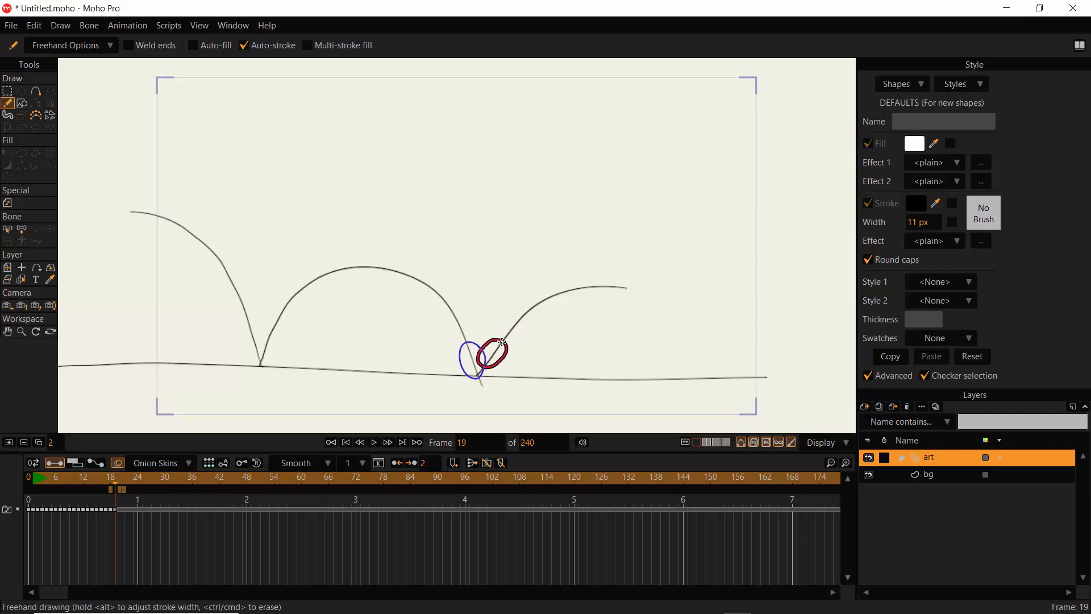
Draw the ball stretched along the start of the third arc on frame 19 and higher up its slope on new frame 20
drag(502, 342, 503, 342)
key(ctrl+Right)
click(11, 446)
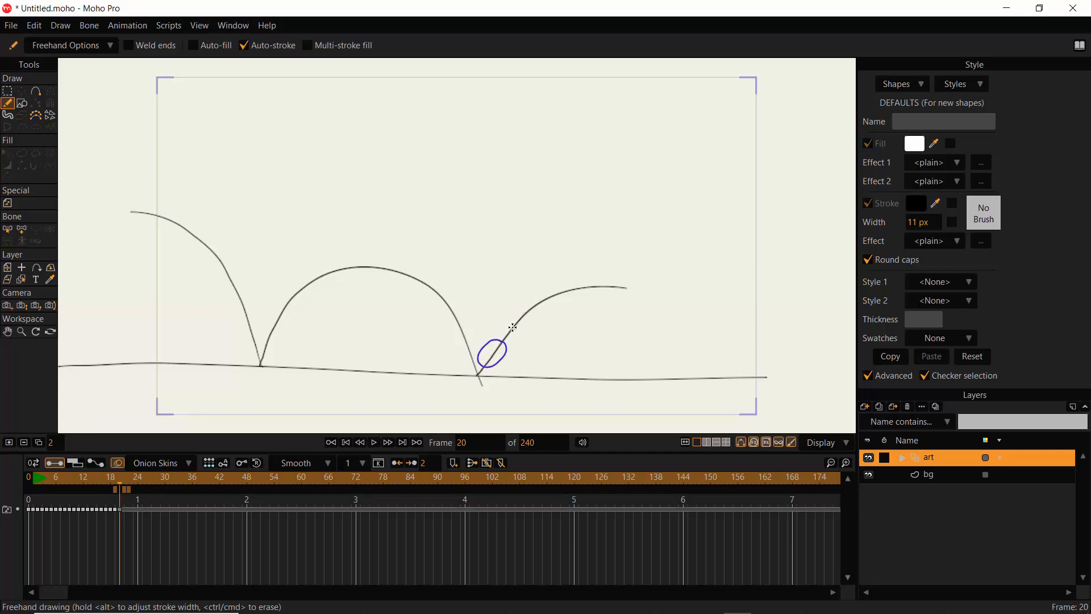
mouse_move(526, 312)
mouse_down()
mouse_move(513, 339)
mouse_move(529, 327)
mouse_move(524, 306)
mouse_up()
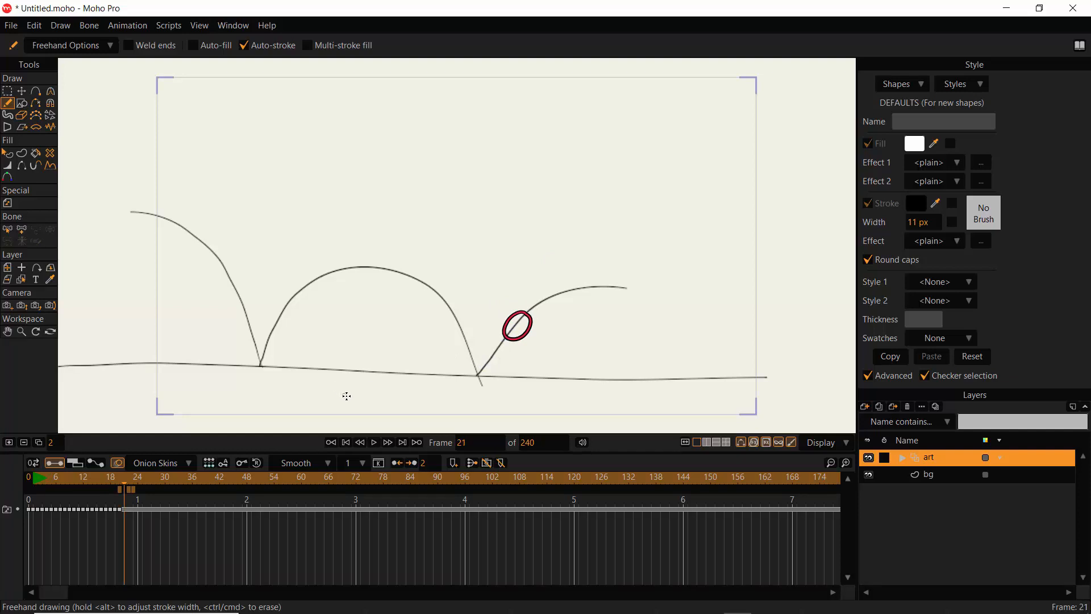
Draw a rounder ball climbing the upper slope of the third arc on new frames 21 and 22
key(ctrl+Right)
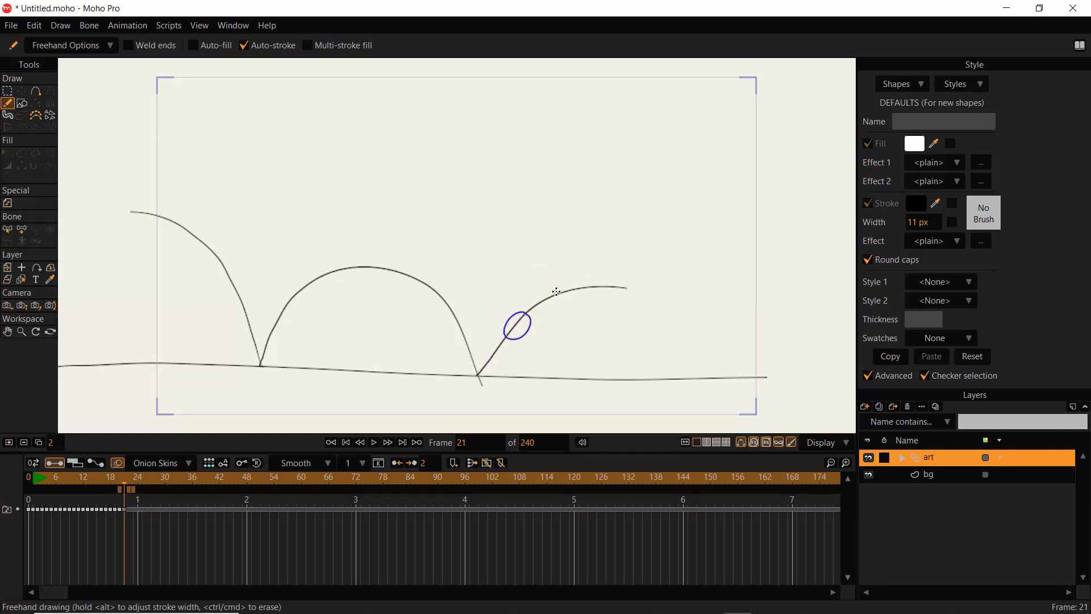
mouse_move(556, 292)
mouse_down()
mouse_move(535, 288)
mouse_move(537, 313)
mouse_move(561, 282)
mouse_up()
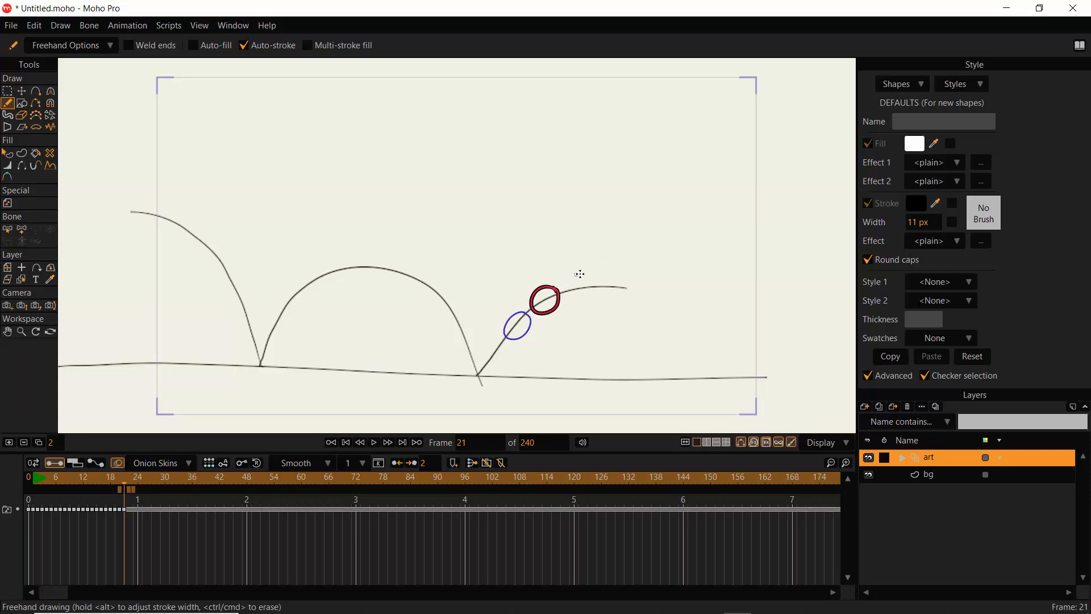
key(ctrl+Right)
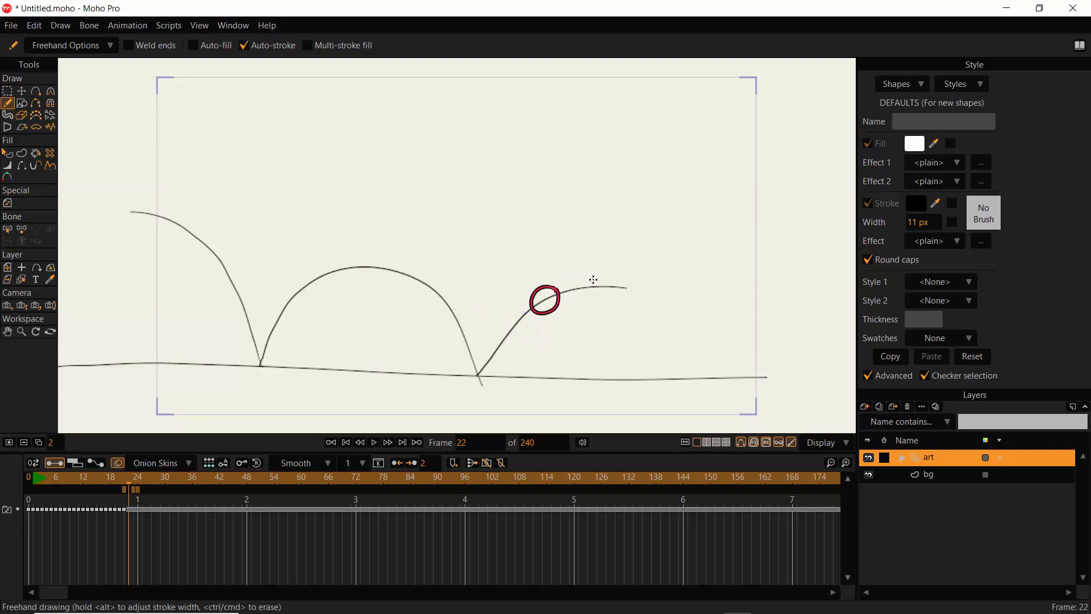
key(F7)
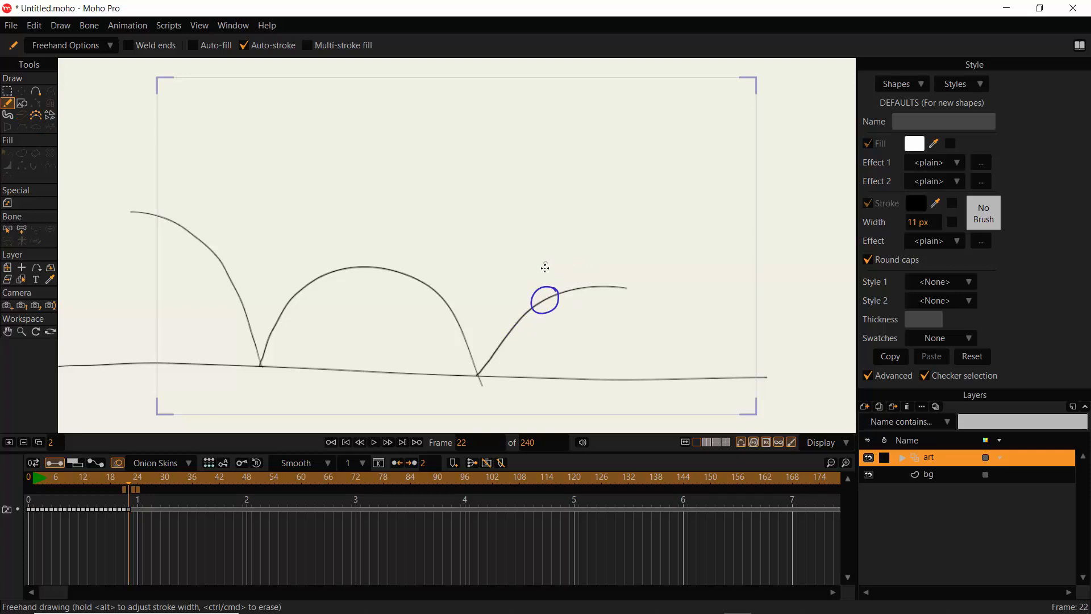
mouse_move(575, 280)
mouse_down()
mouse_move(580, 298)
mouse_move(568, 276)
mouse_up()
Draw the ball near the third arc's peak on new frame 23, slightly overlapping the previous frame's ball
key(ctrl+Right)
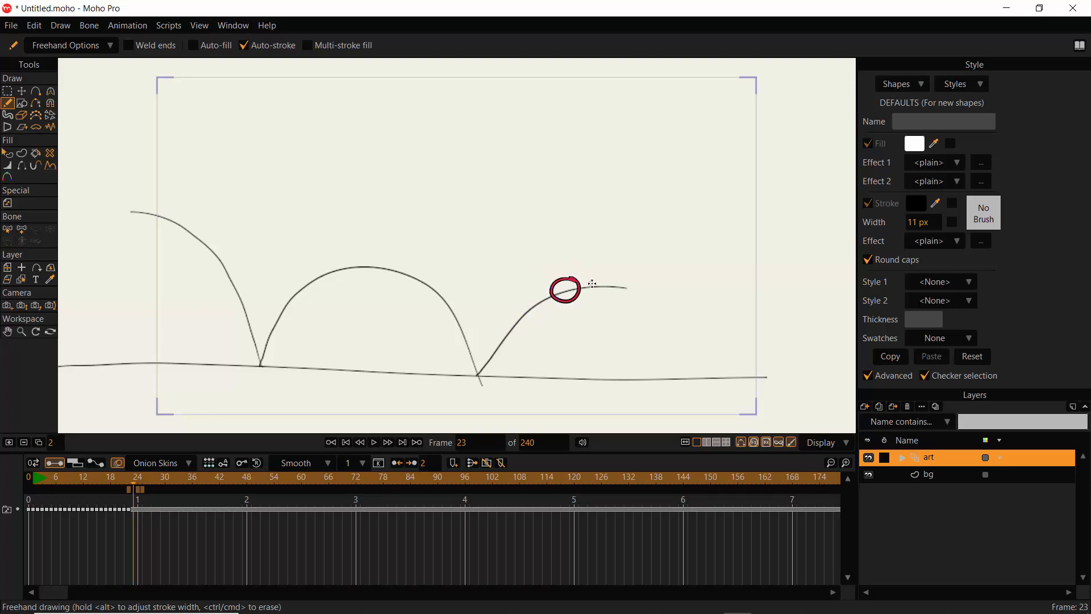
key(ctrl+alt+n)
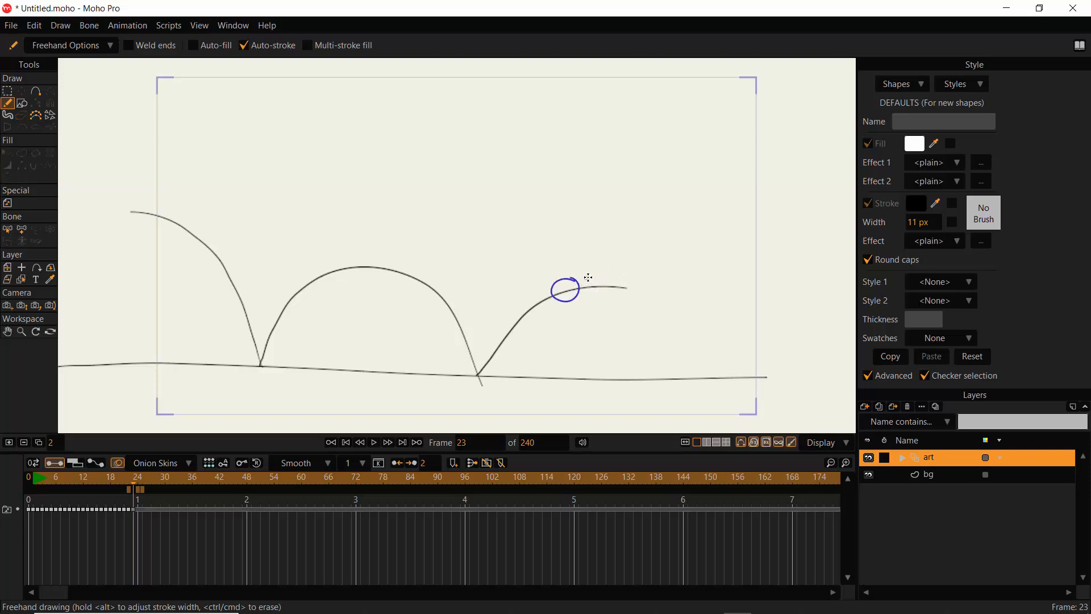
mouse_move(599, 275)
mouse_down()
mouse_move(575, 278)
mouse_move(574, 291)
mouse_move(599, 276)
mouse_up()
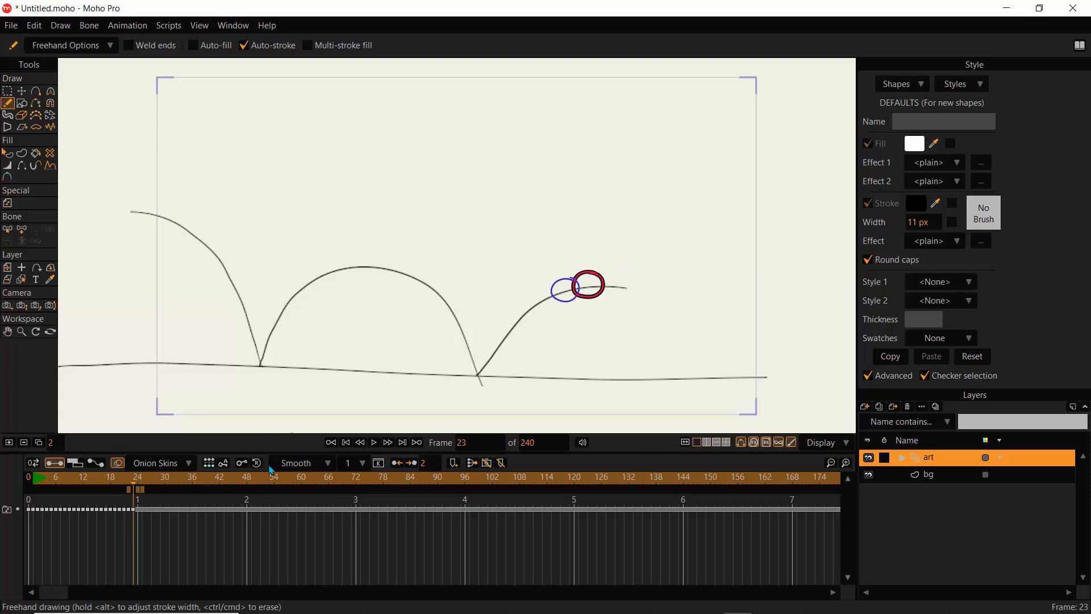
Set the animation's end frame to 24 and enlarge the timeline scale
click(536, 444)
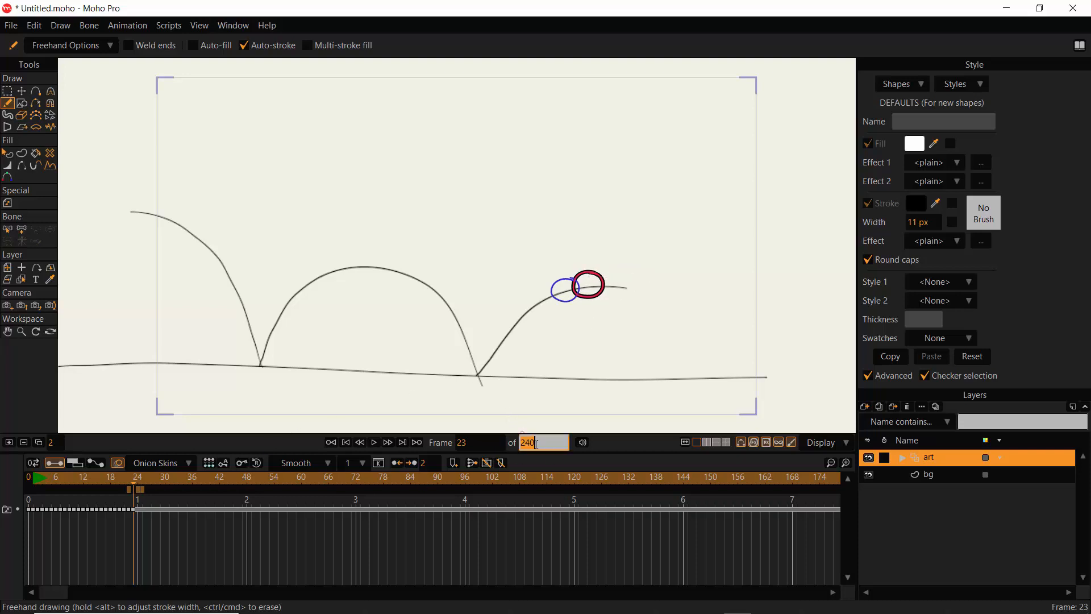
text(2)
key(Return)
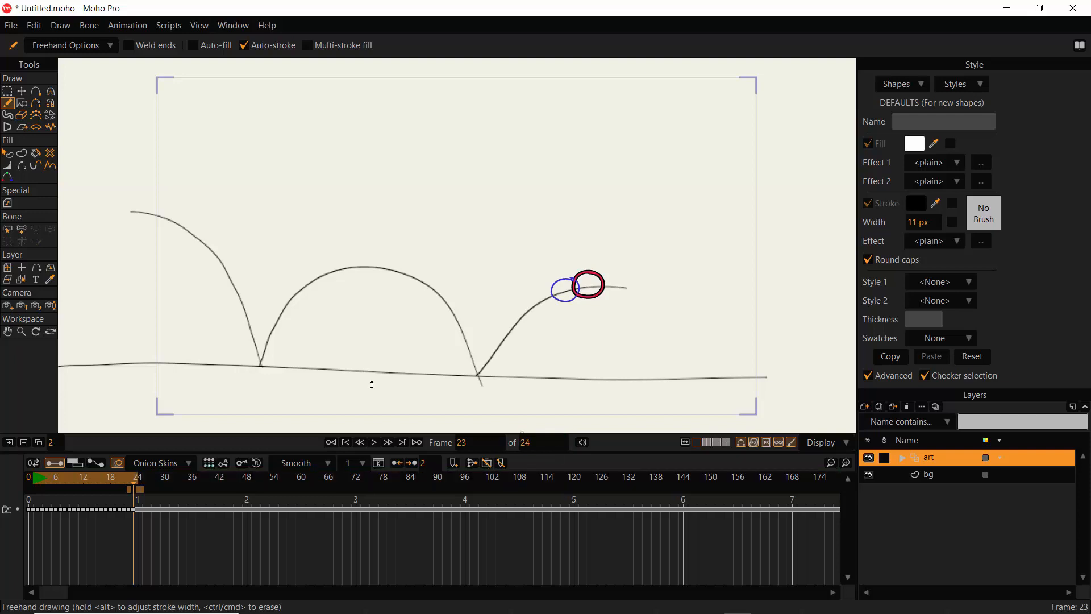
click(845, 465)
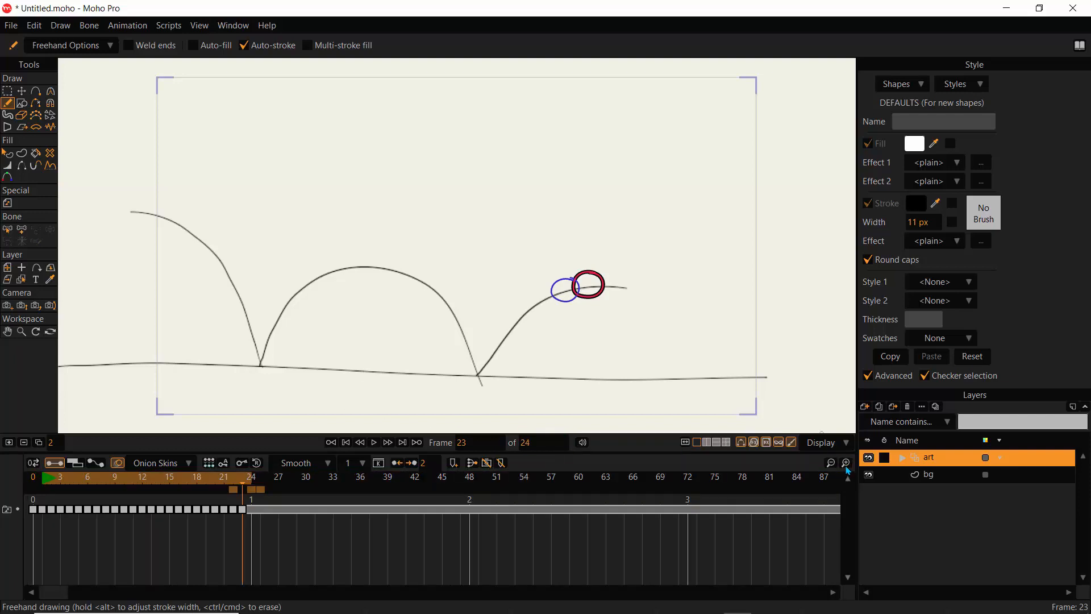
Go back to frame 0 and play the bouncing ball animation to review its motion
key(Left)
key(Left)
key(Left)
key(Left)
key(Left)
key(Left)
key(Left)
key(Left)
key(Left)
key(Left)
key(Left)
key(Left)
key(Left)
key(Left)
key(Left)
key(Left)
key(Left)
key(Left)
key(Left)
key(Left)
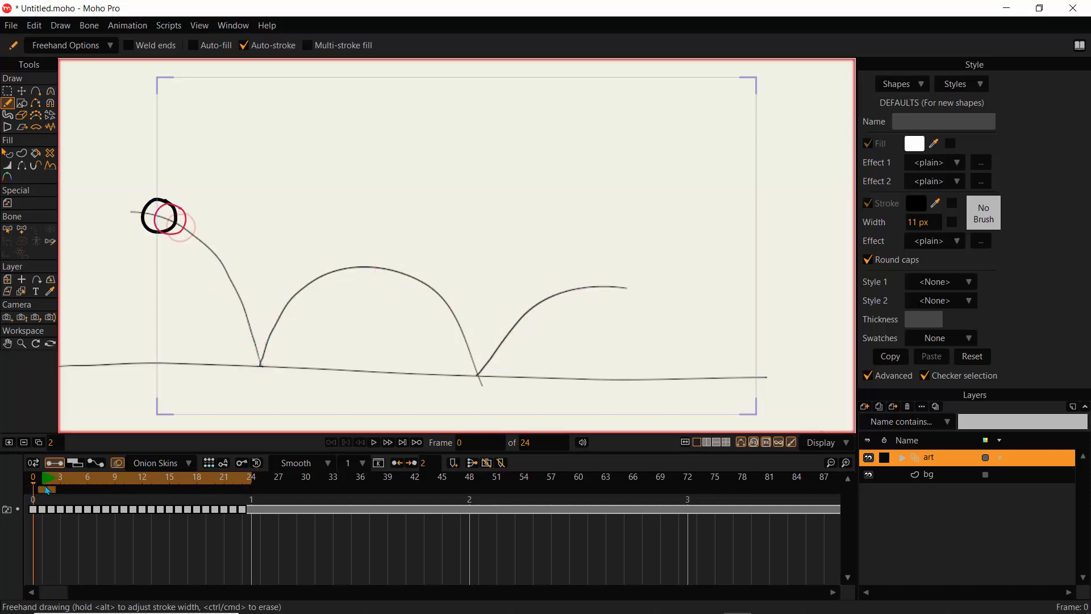
click(375, 443)
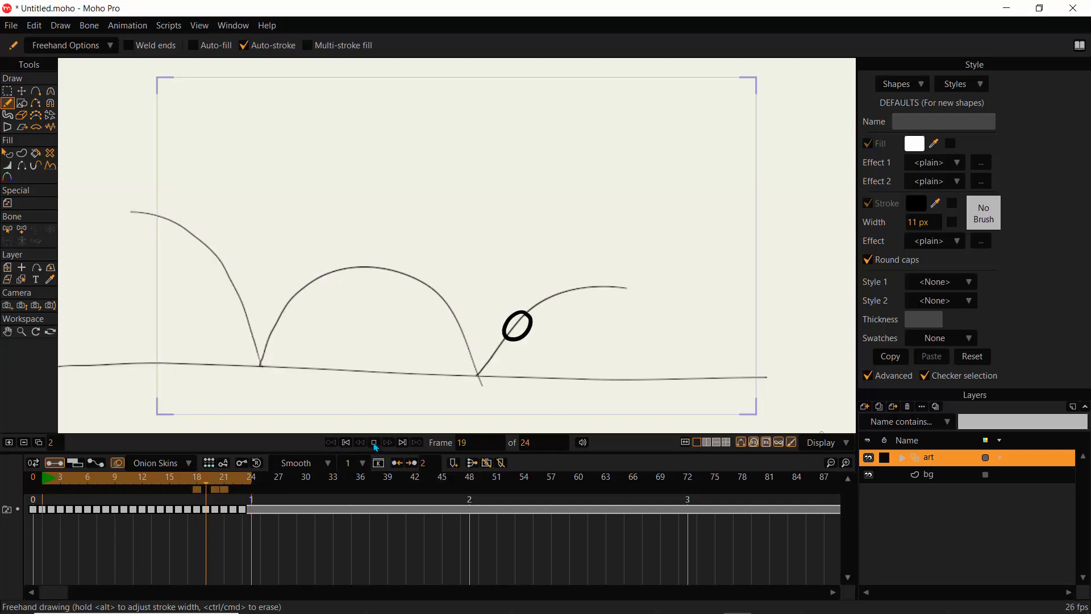
key(space)
Step through the ball drawings back to frame 0 and forward again to examine their spacing along the arcs
key(Left)
key(Left)
key(Left)
key(Left)
key(Left)
key(Left)
key(Left)
key(Left)
key(Left)
key(Left)
key(Left)
key(Left)
key(Left)
key(Left)
key(Left)
key(Left)
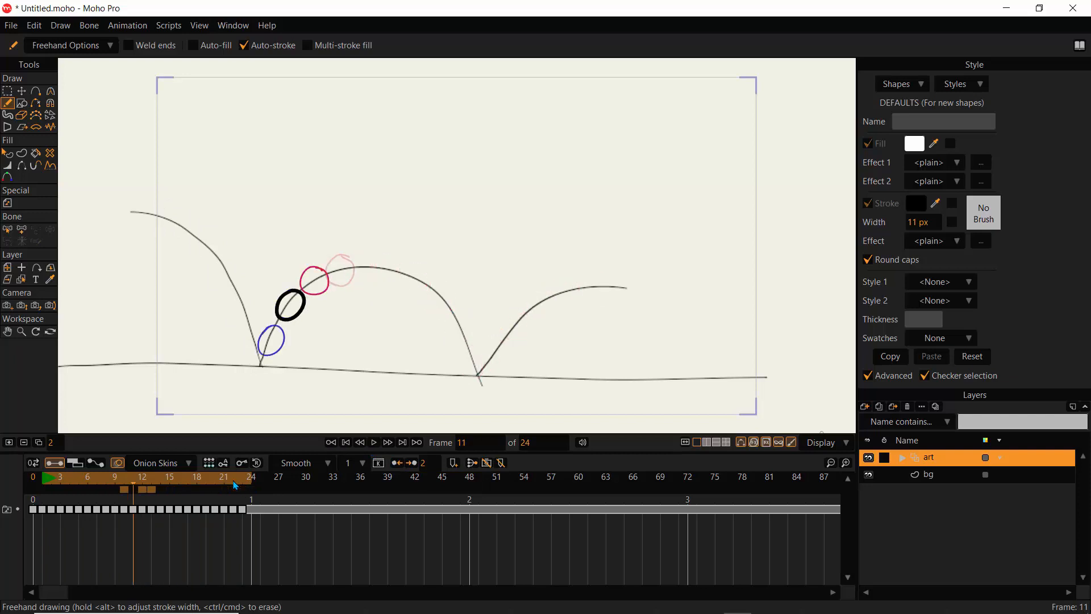
key(Left)
key(Left)
key(Left)
key(Left)
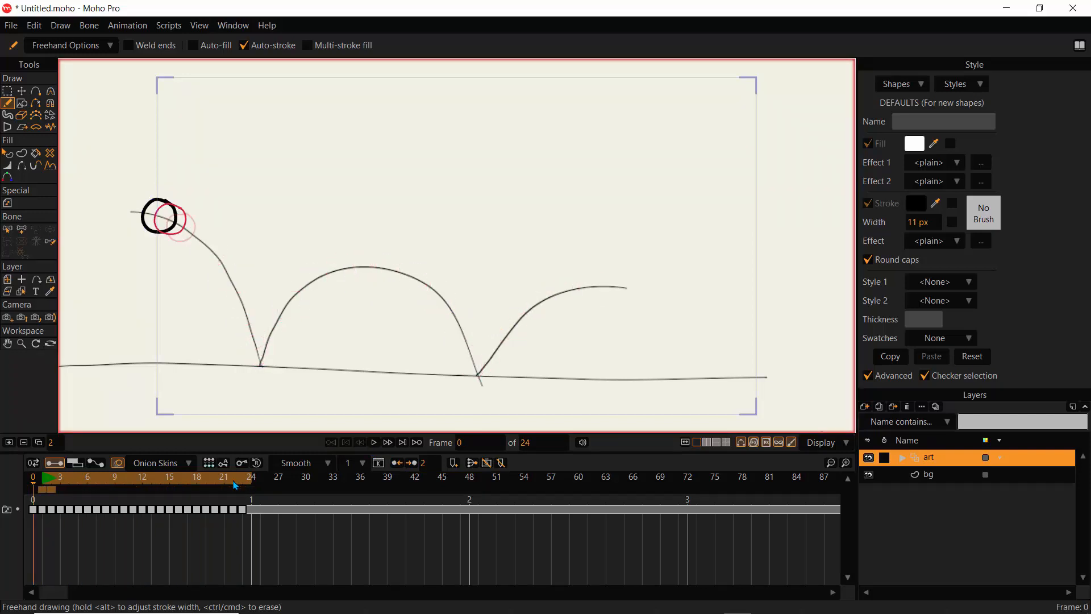
key(Right)
key(Right)
key(Right)
key(Right)
key(Right)
key(Right)
key(Right)
key(Right)
key(Right)
key(Right)
key(Right)
key(Right)
key(Right)
key(Right)
key(Right)
key(Right)
key(Right)
key(Right)
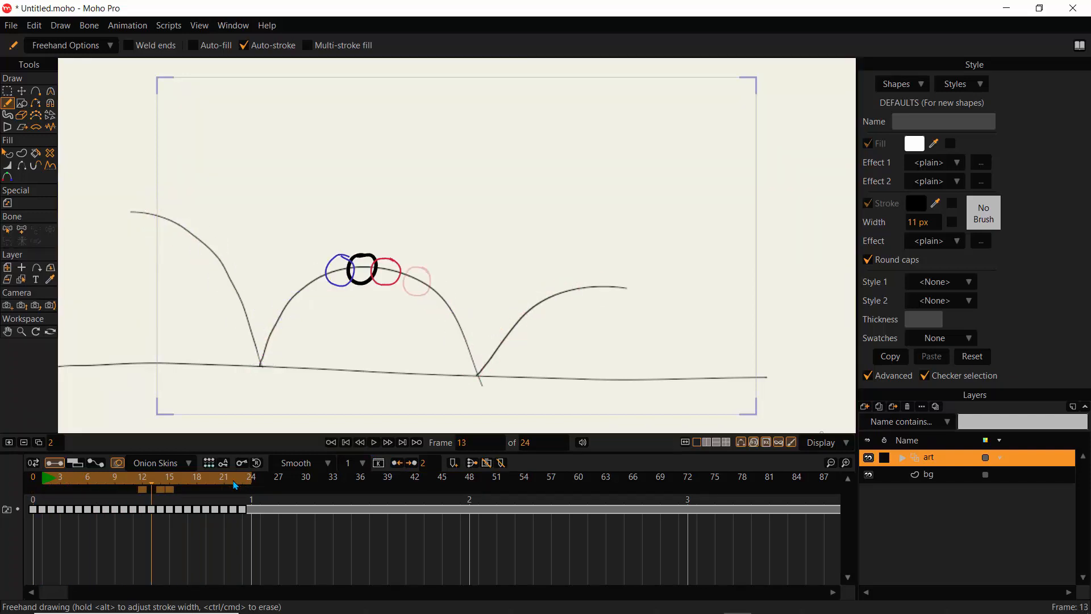
Step back and forth around frames 6 to 8 to examine the ball's stretch and squash at the first ground contact
key(Left)
key(Left)
key(Left)
key(Left)
key(Left)
key(Left)
key(Left)
key(Left)
key(Left)
key(Left)
key(Left)
key(Left)
key(Left)
key(Left)
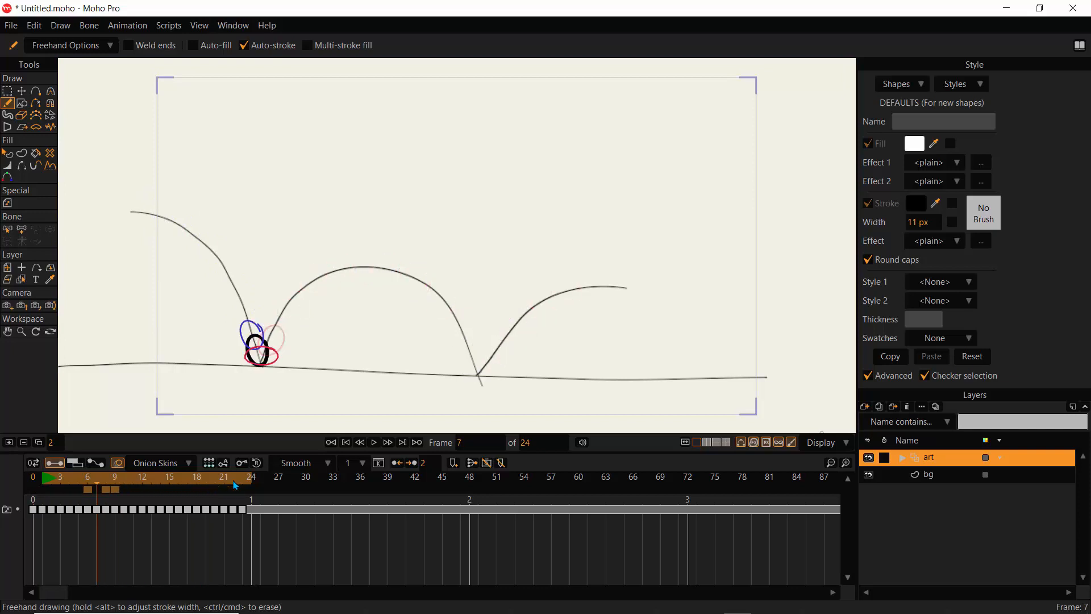
key(Right)
key(Right)
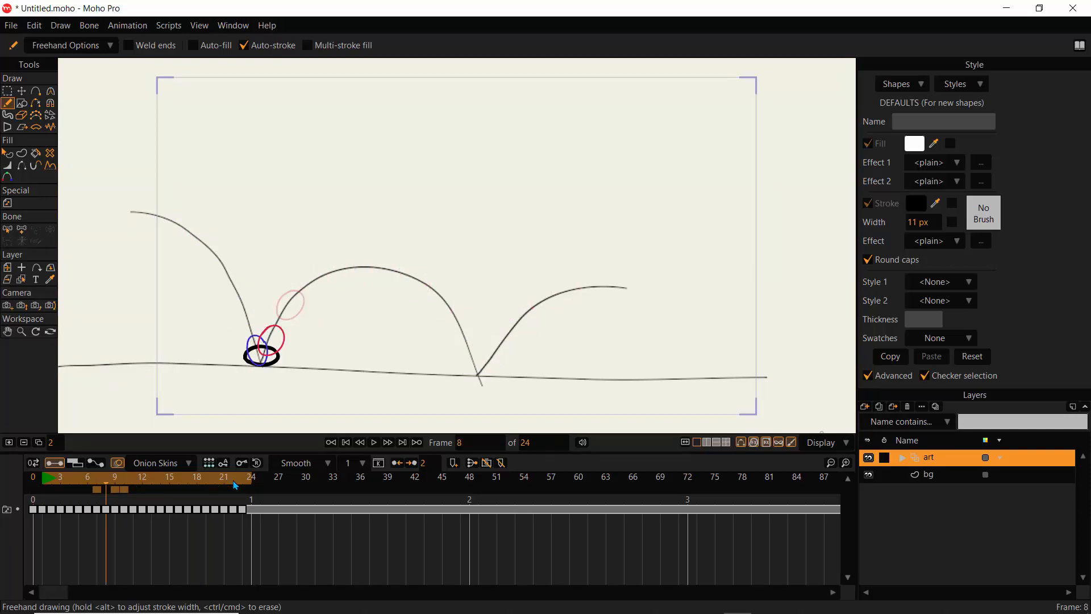
key(Left)
key(Left)
key(Left)
key(Right)
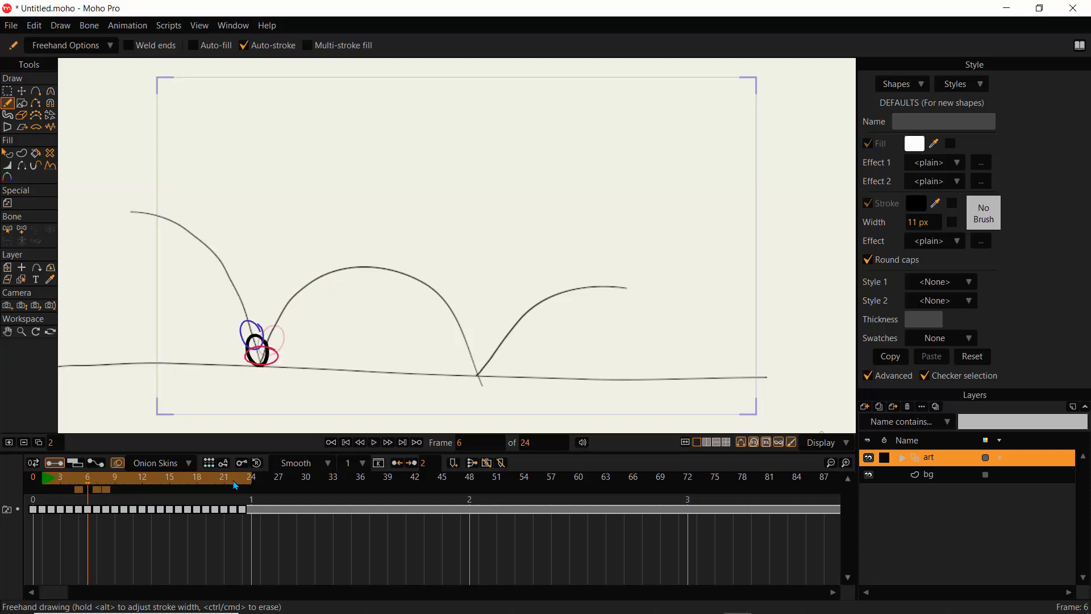
key(Right)
Draw a small freehand tick mark beside each ground contact on the bg layer at frame 0, and play the animation
click(916, 484)
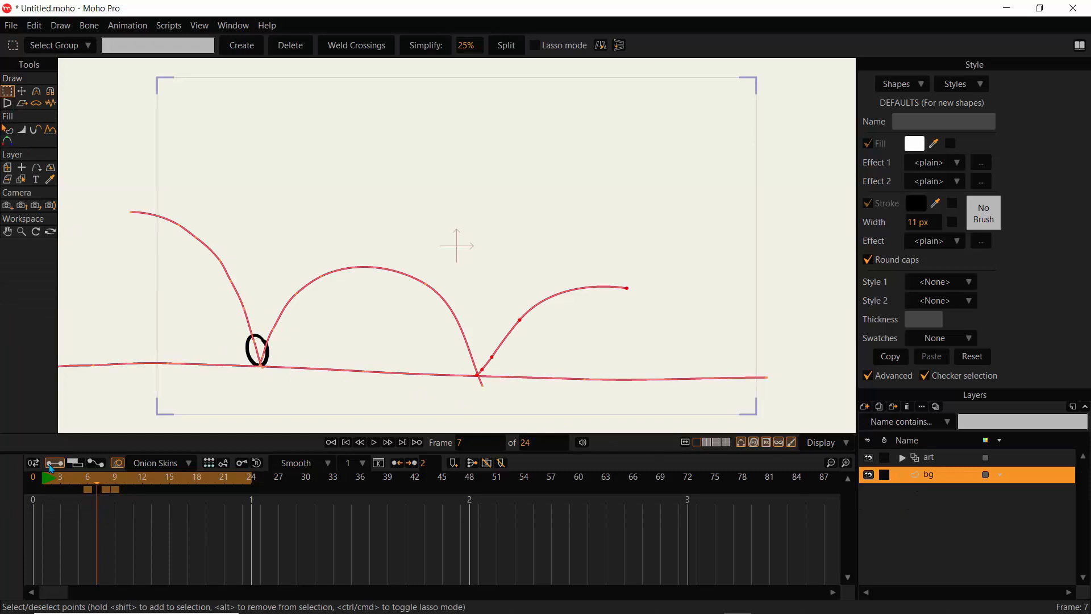
key(Left)
key(Left)
key(Left)
key(Left)
key(Left)
key(Left)
key(Left)
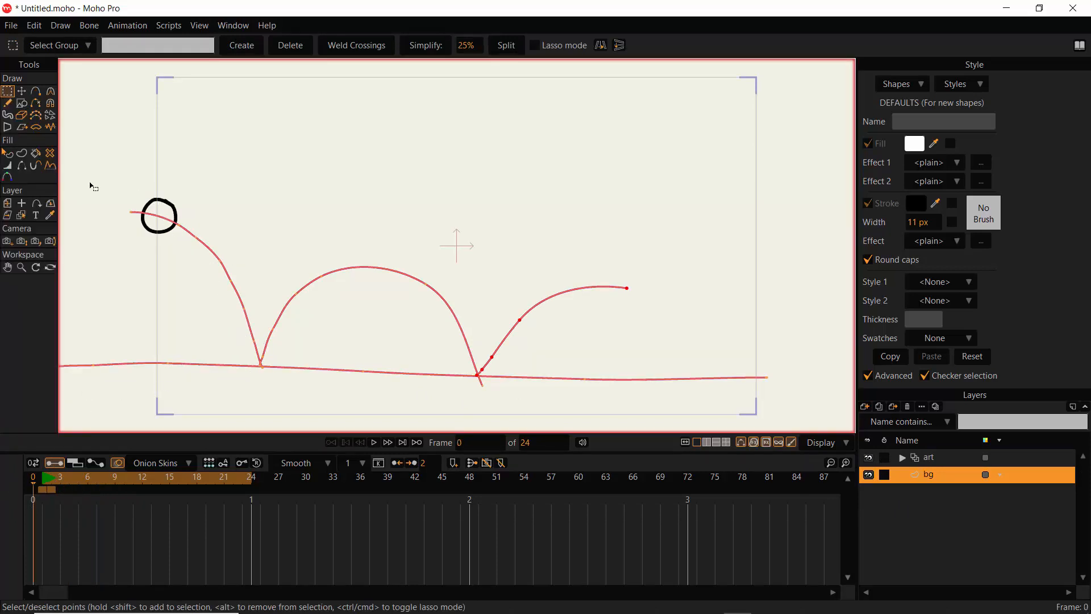
click(9, 105)
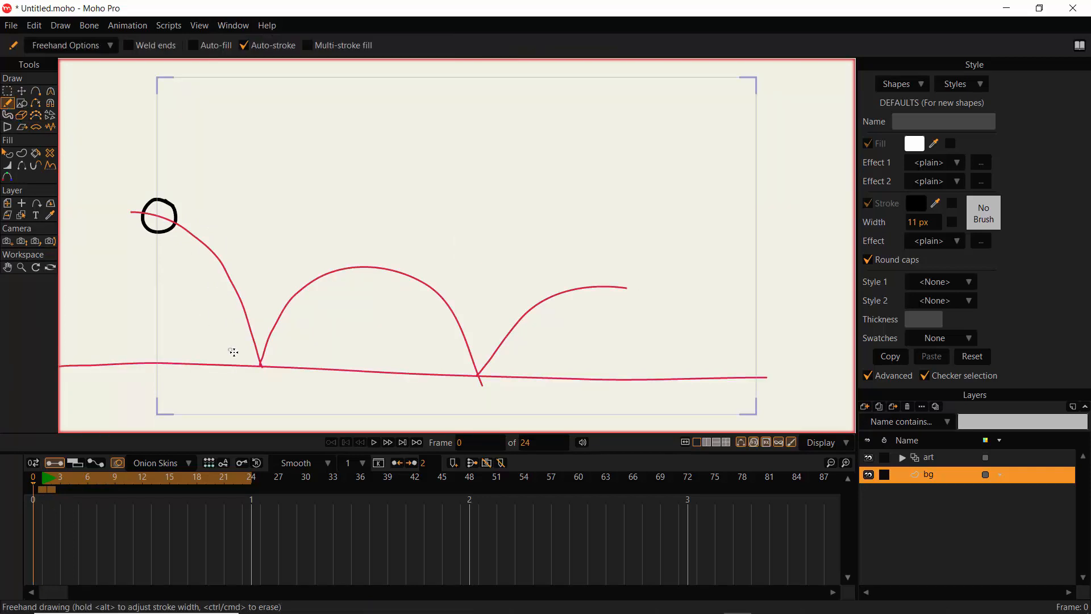
drag(236, 352, 250, 352)
drag(492, 365, 514, 360)
click(374, 444)
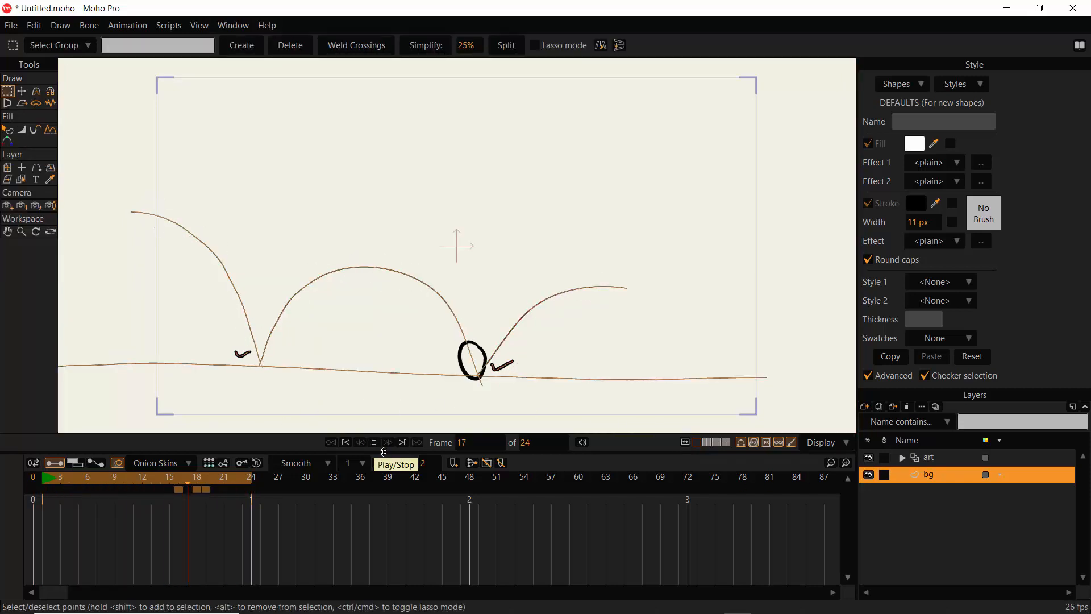